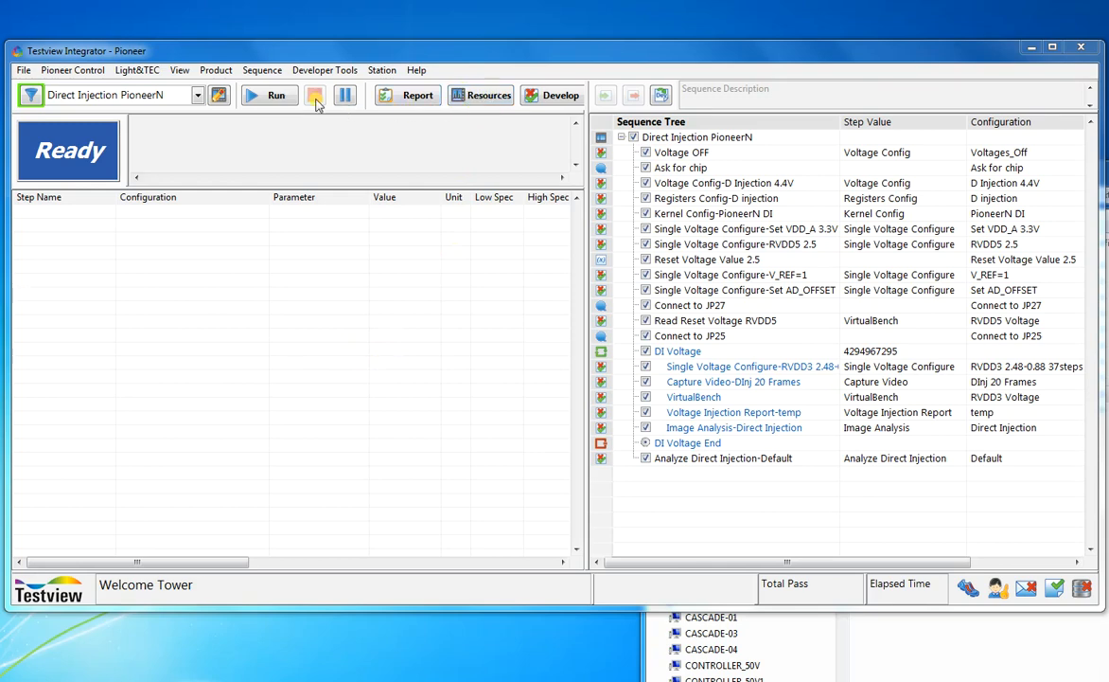
left_click(215, 70)
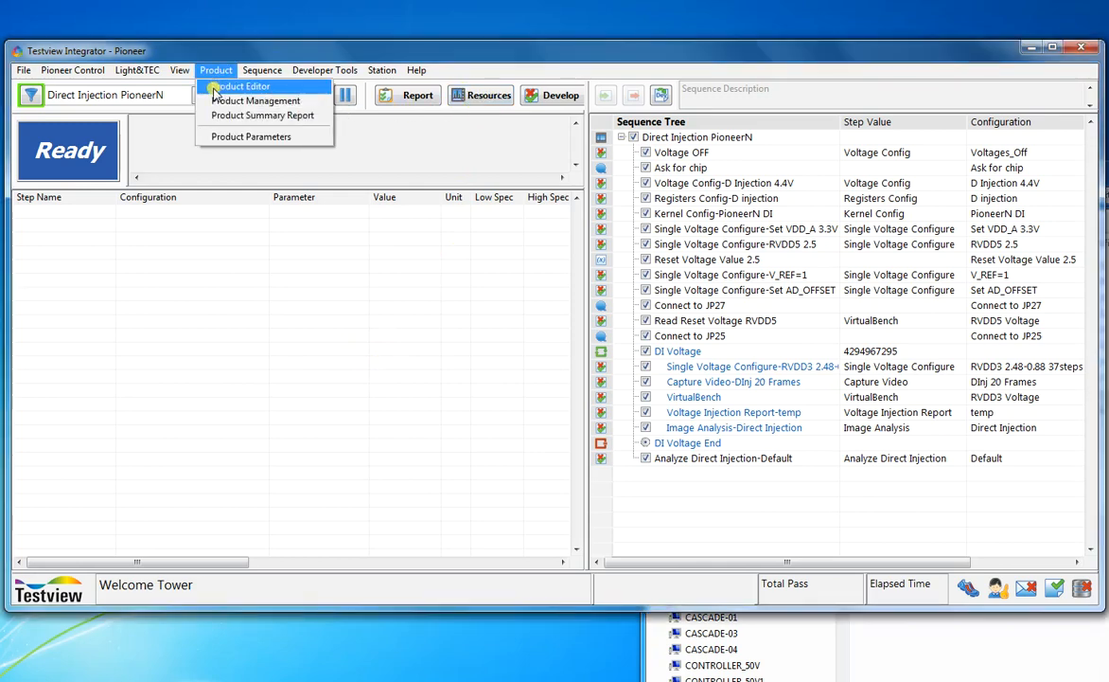
left_click(186, 51)
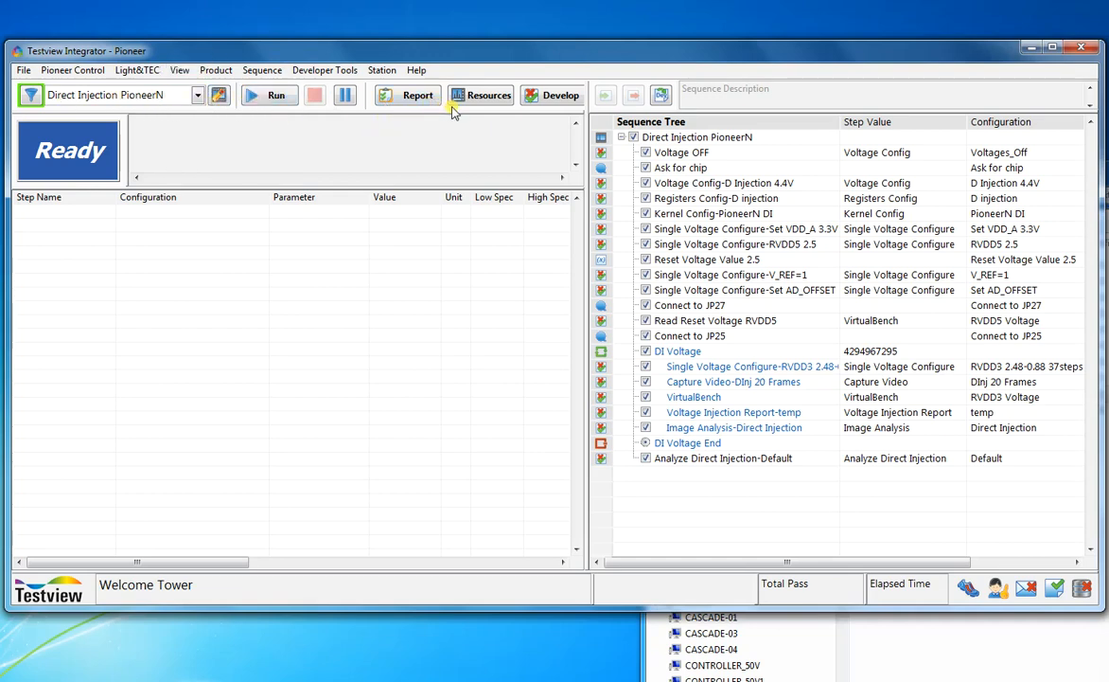
Open the Resources Manager and review its product parameters and the Responsivity hardware list
left_click(490, 100)
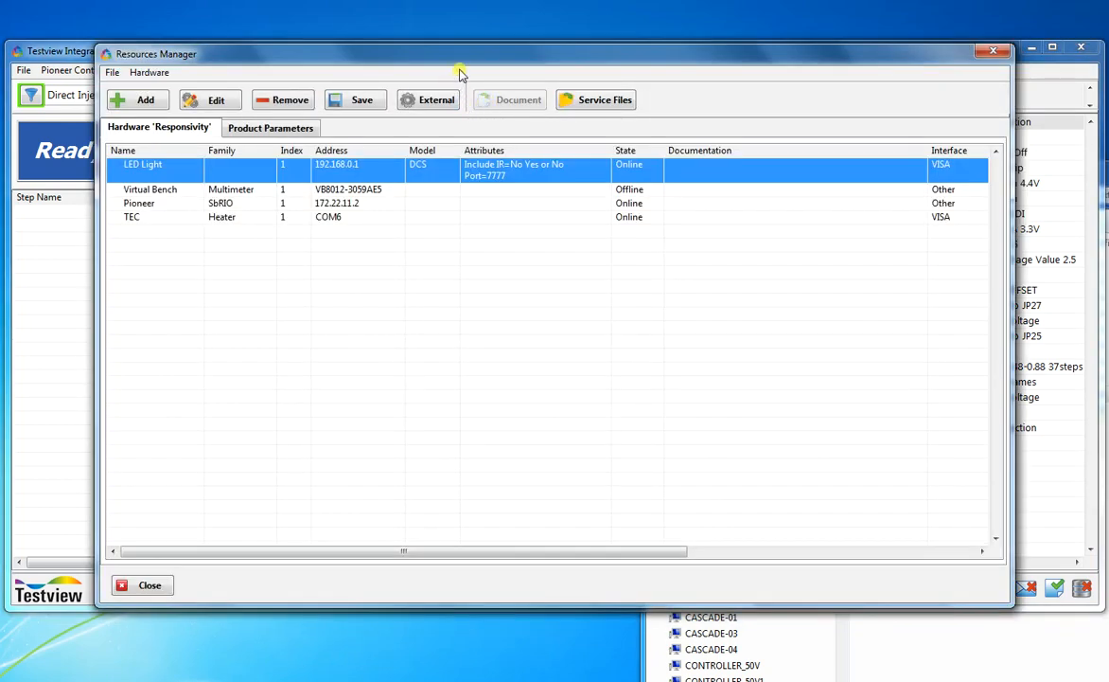
left_click_drag(457, 59, 487, 127)
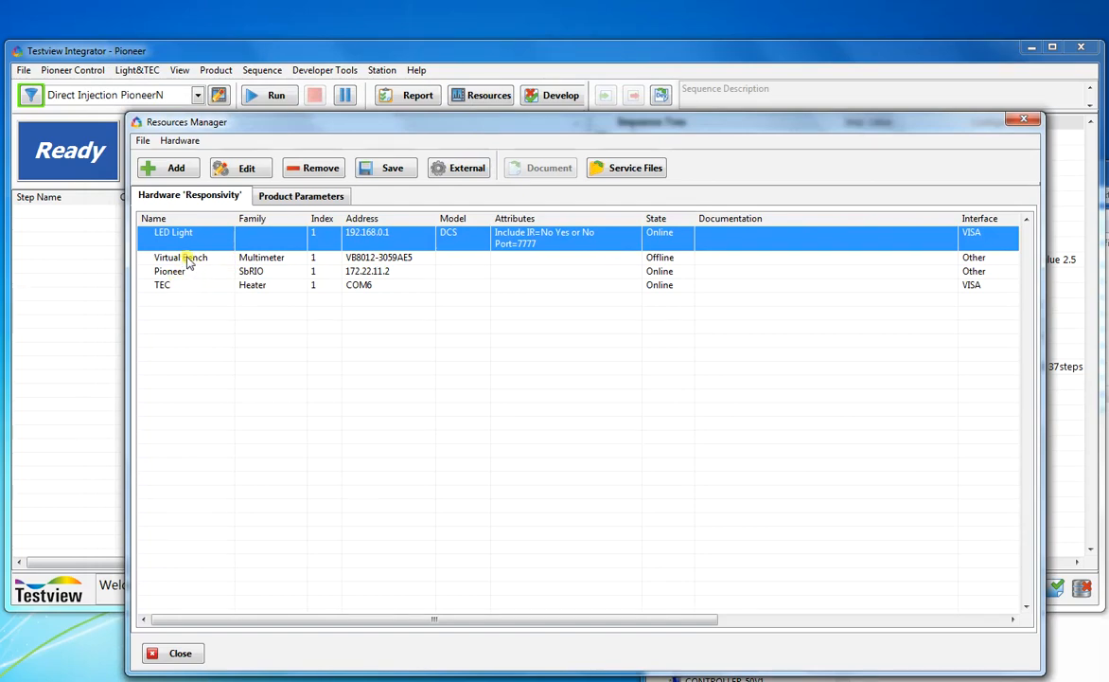
left_click(295, 195)
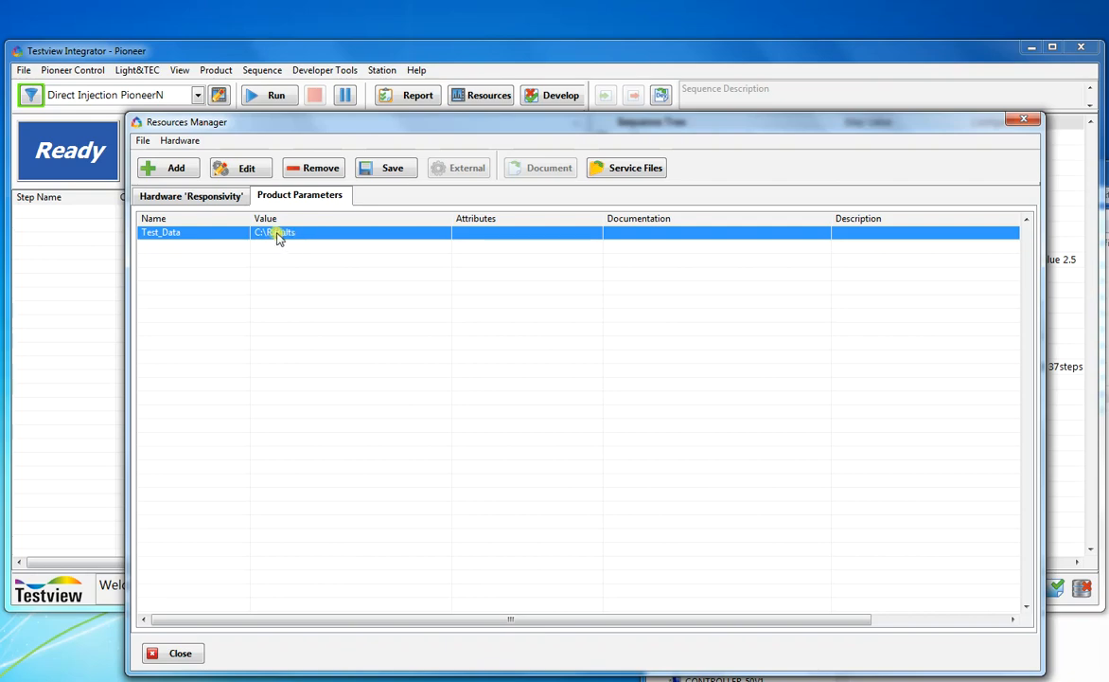
left_click(206, 199)
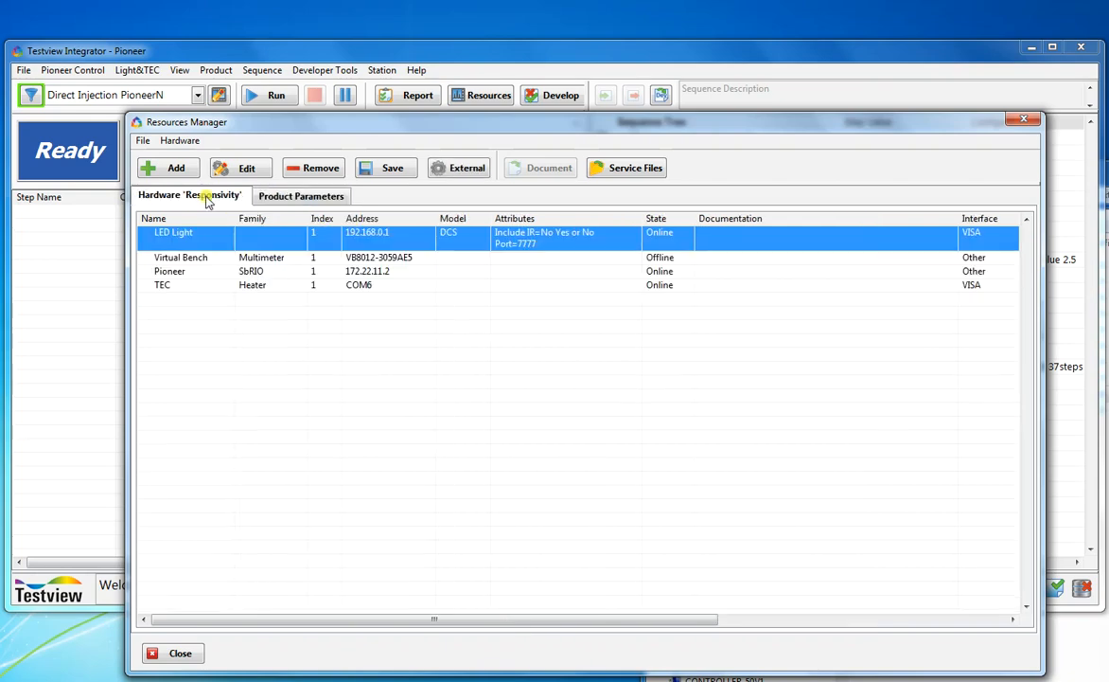
Review the station's external program configuration with its alias, accept it as is, and close the Resources Manager
left_click(438, 169)
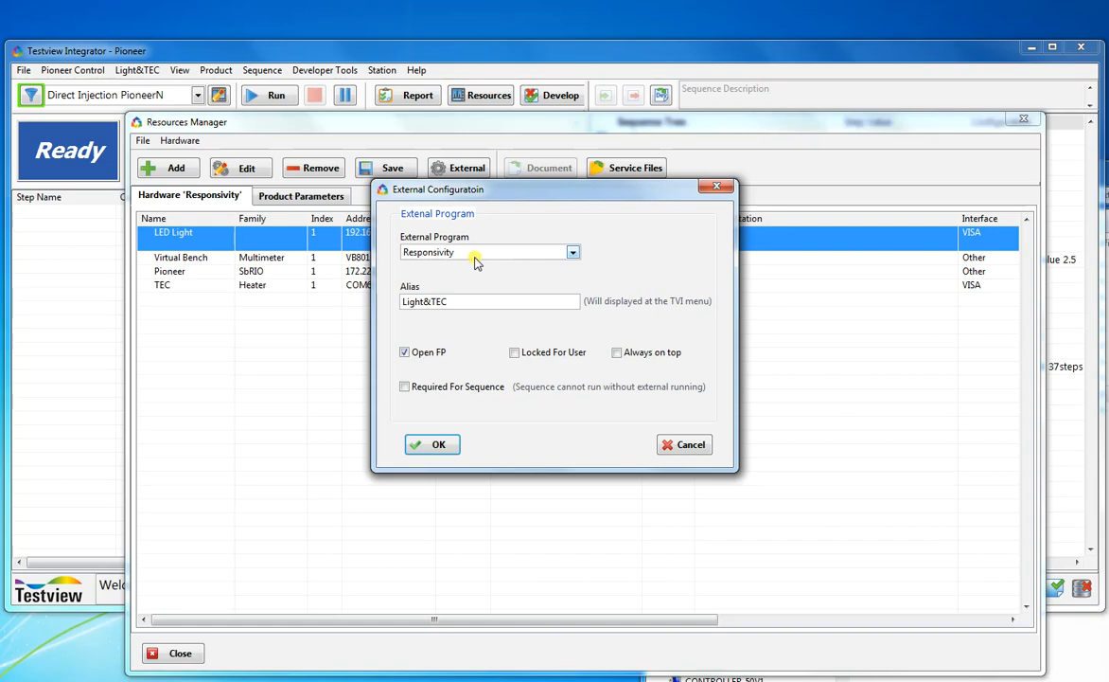
double_click(451, 300)
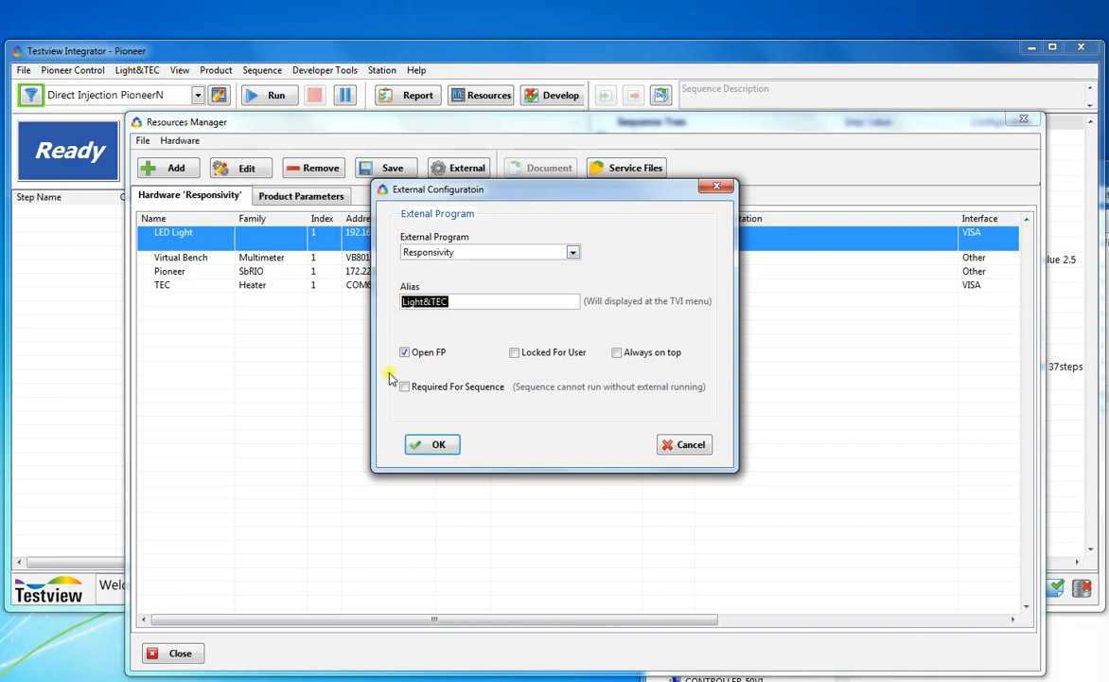
left_click(431, 444)
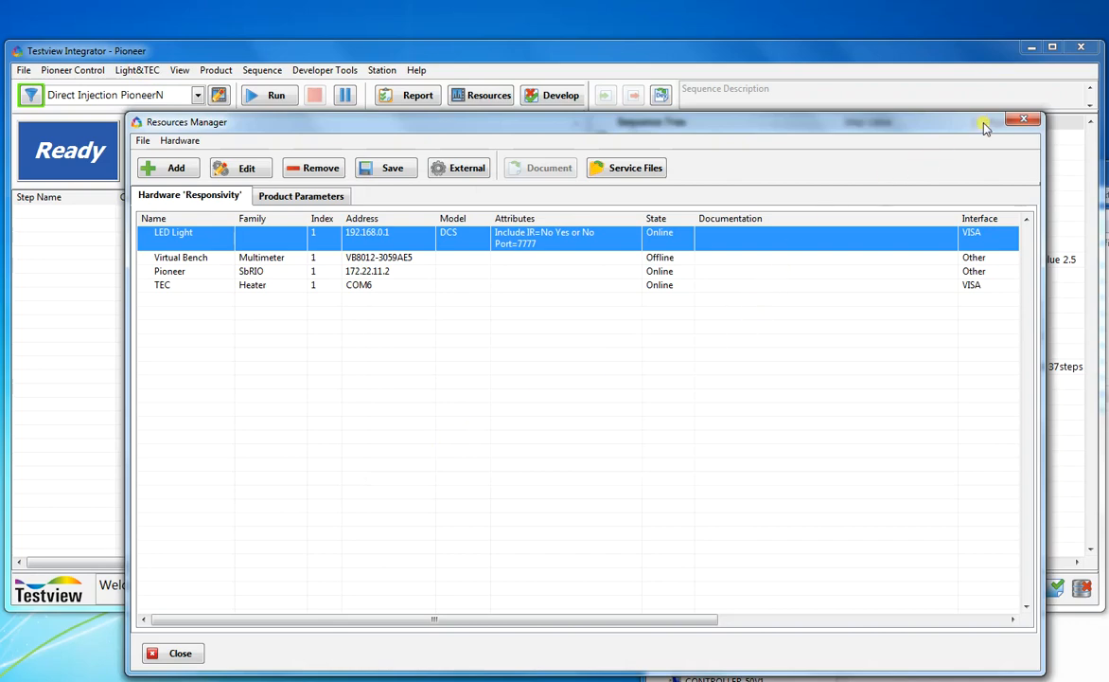
left_click(1024, 121)
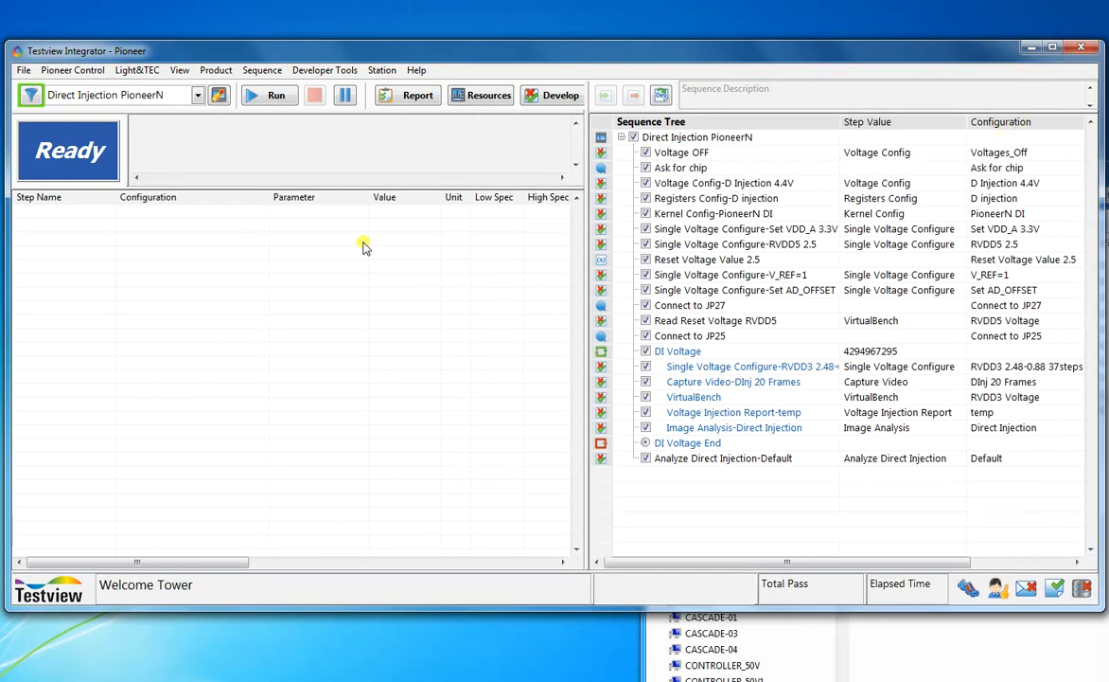
left_click(216, 70)
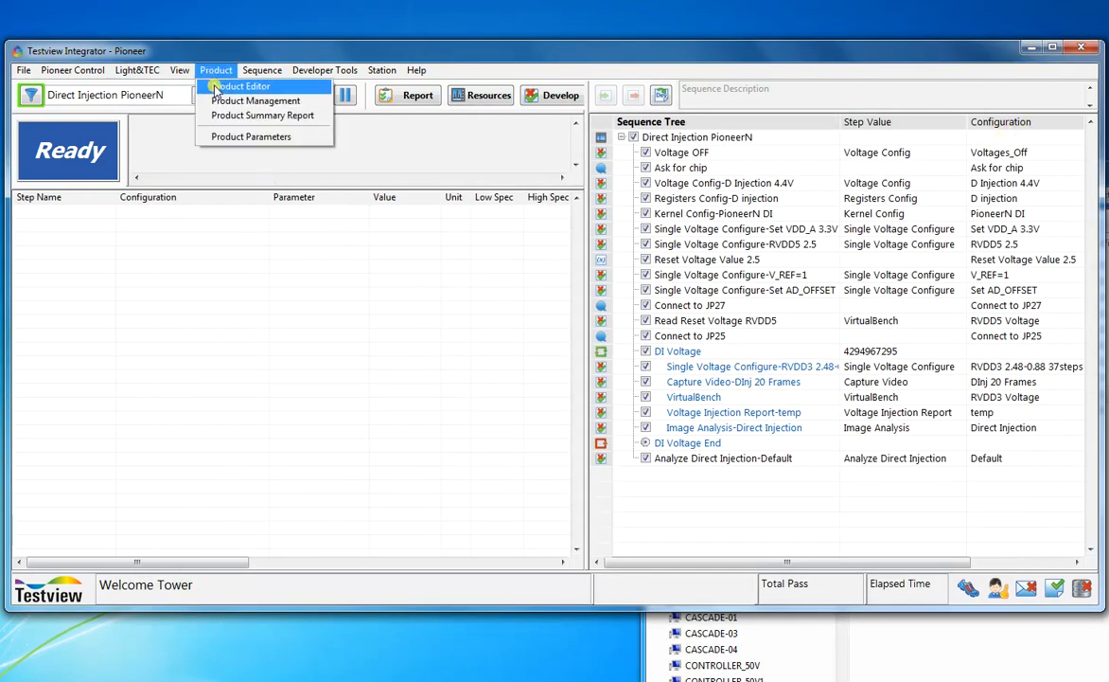
left_click(213, 84)
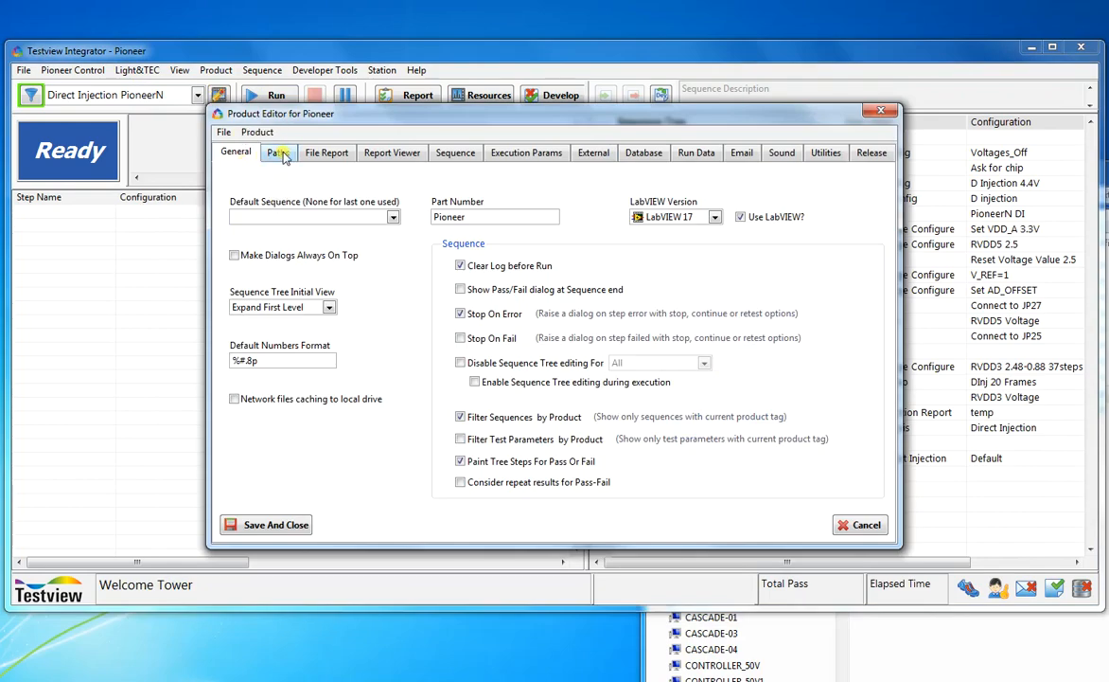
left_click(863, 525)
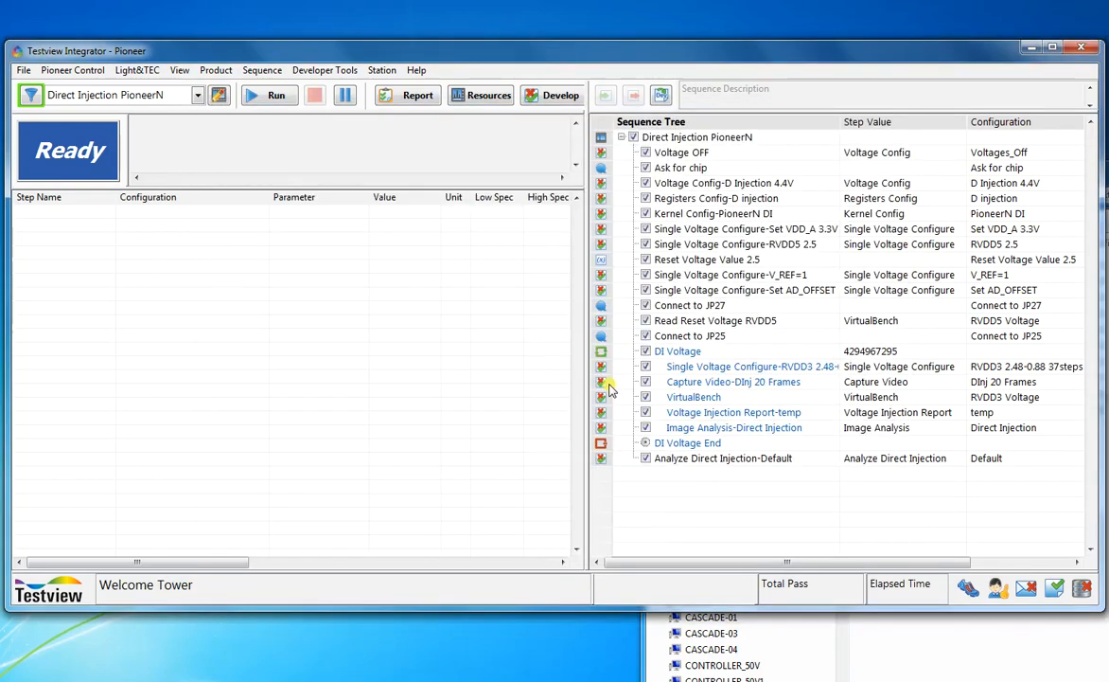
Open the Product Editor for Pioneer and examine its external program and alias settings
left_click(216, 73)
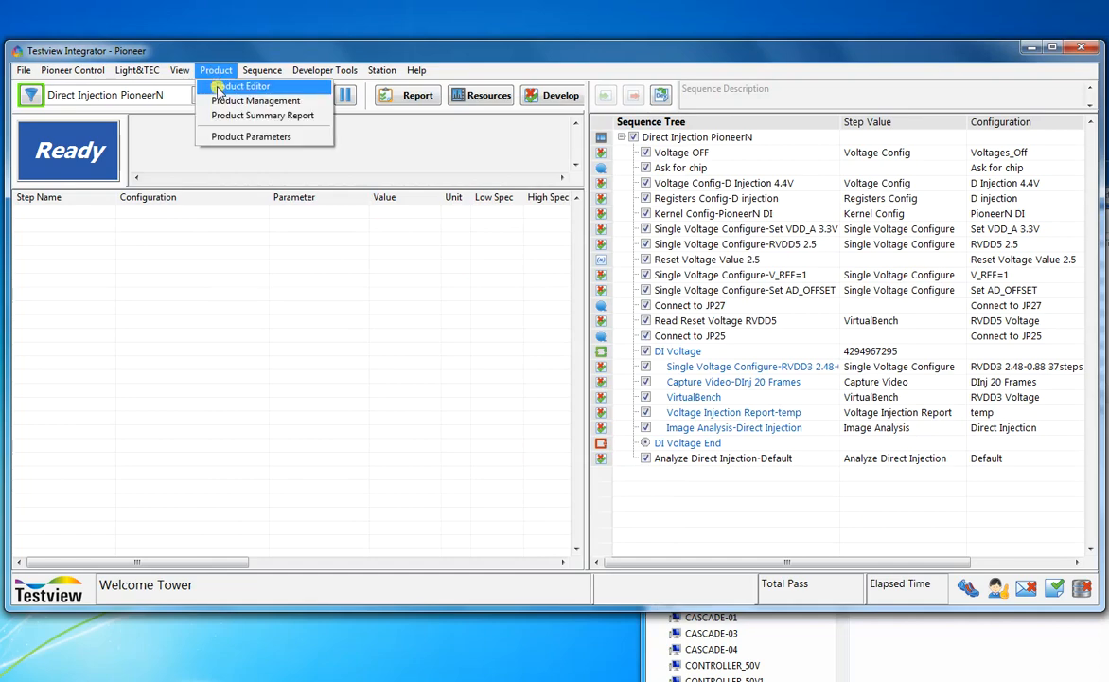
left_click(218, 88)
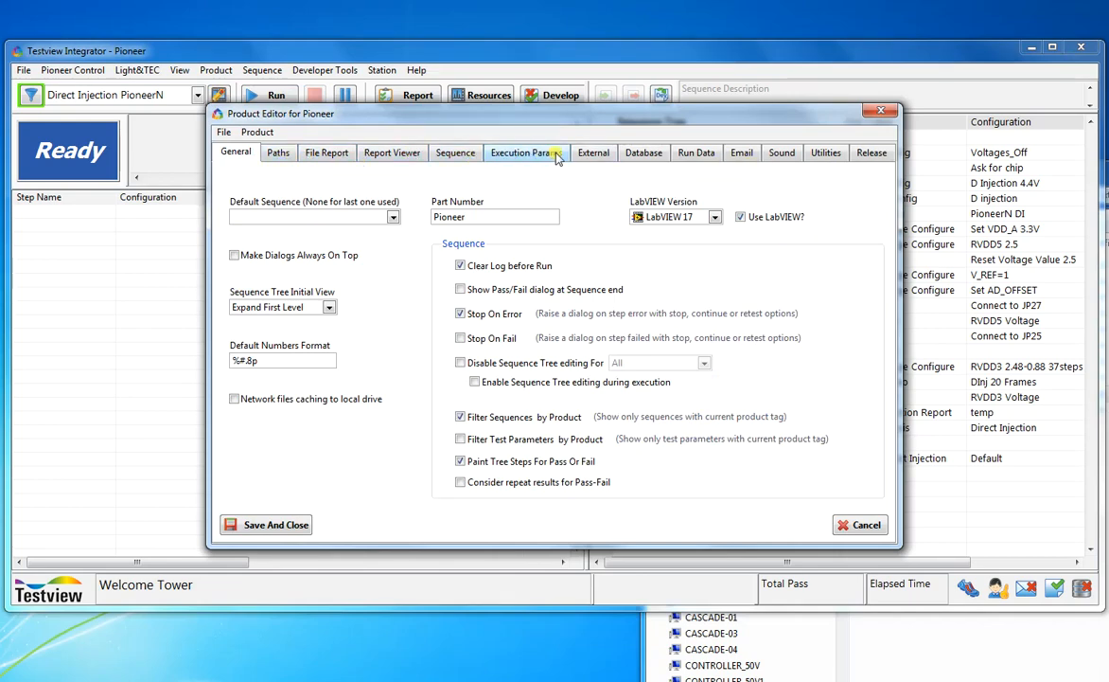
left_click(589, 154)
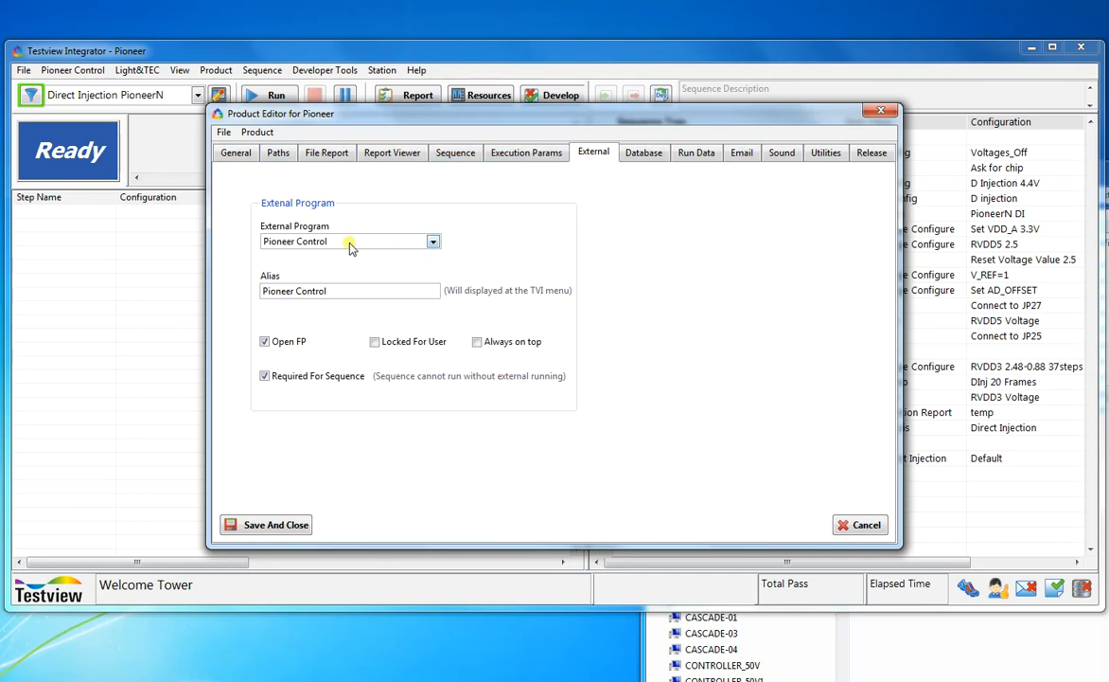
left_click_drag(334, 290, 244, 293)
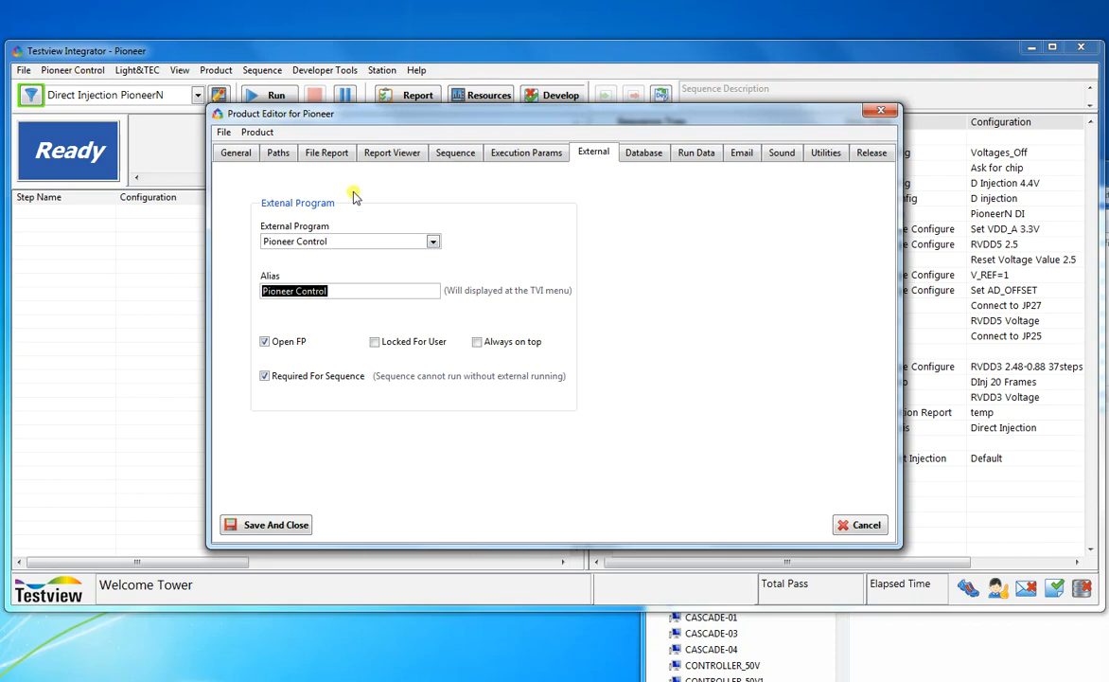
Review the default LOT and Test Name values in the product's run data, and save and close the Product Editor
left_click(695, 154)
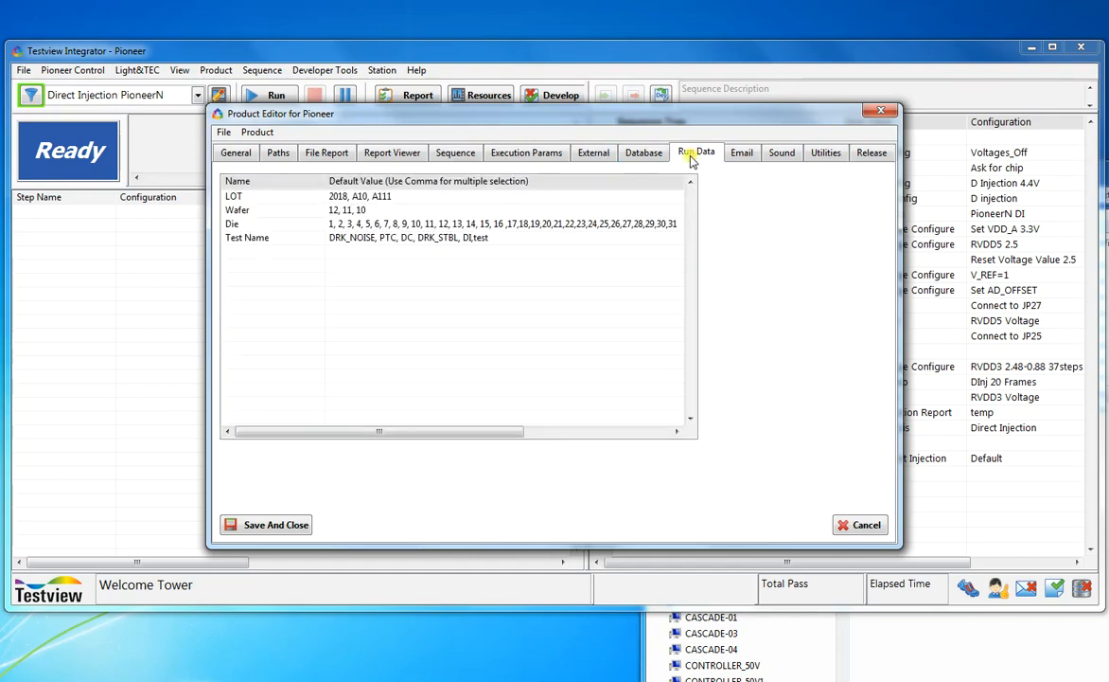
left_click_drag(565, 116, 638, 172)
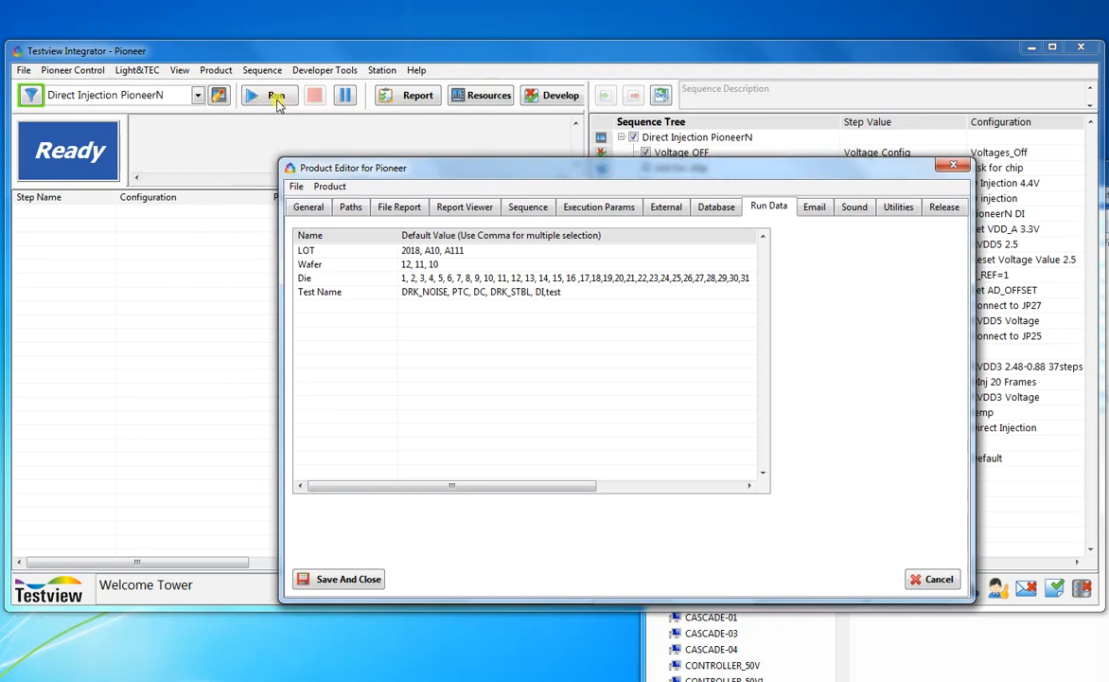
left_click(414, 249)
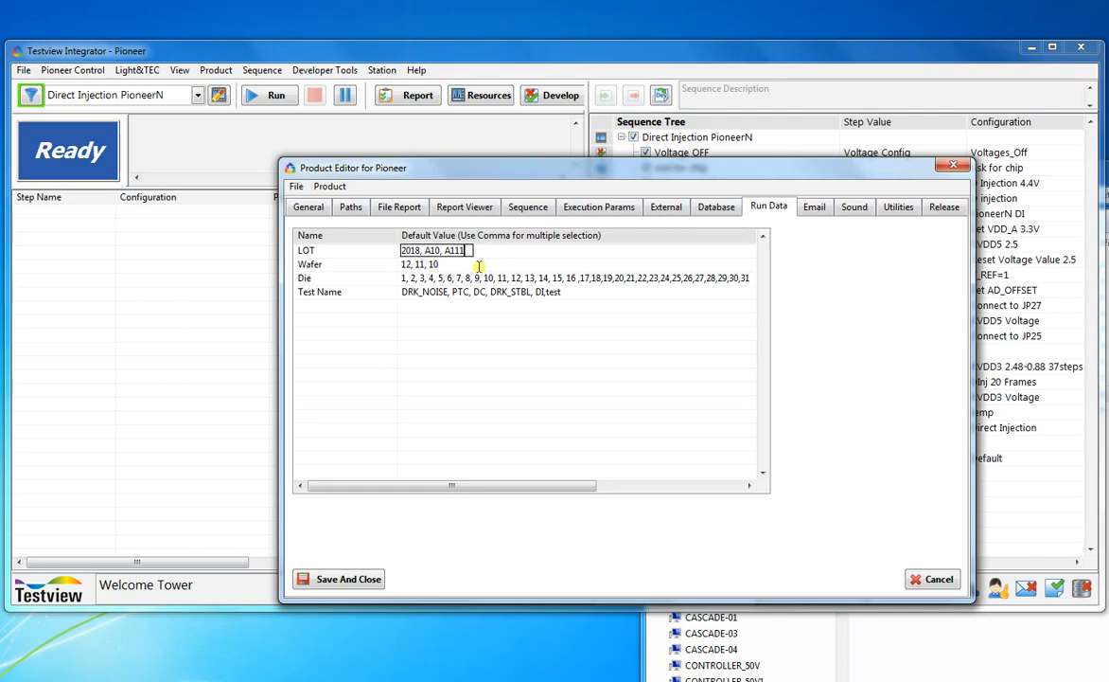
left_click(526, 293)
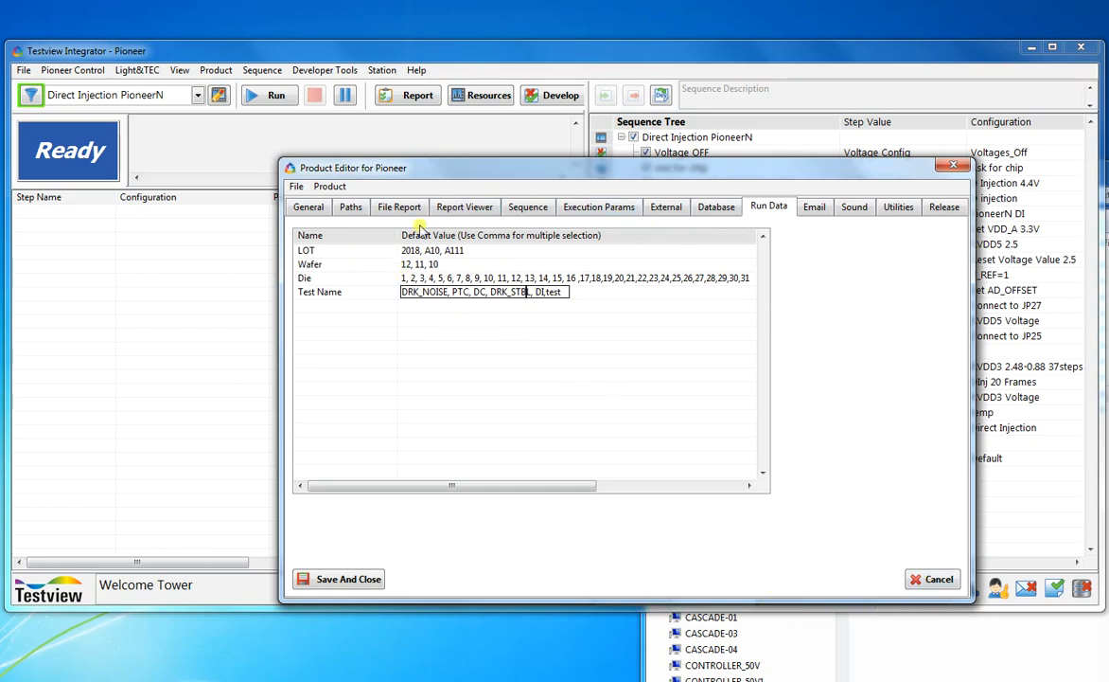
left_click(365, 579)
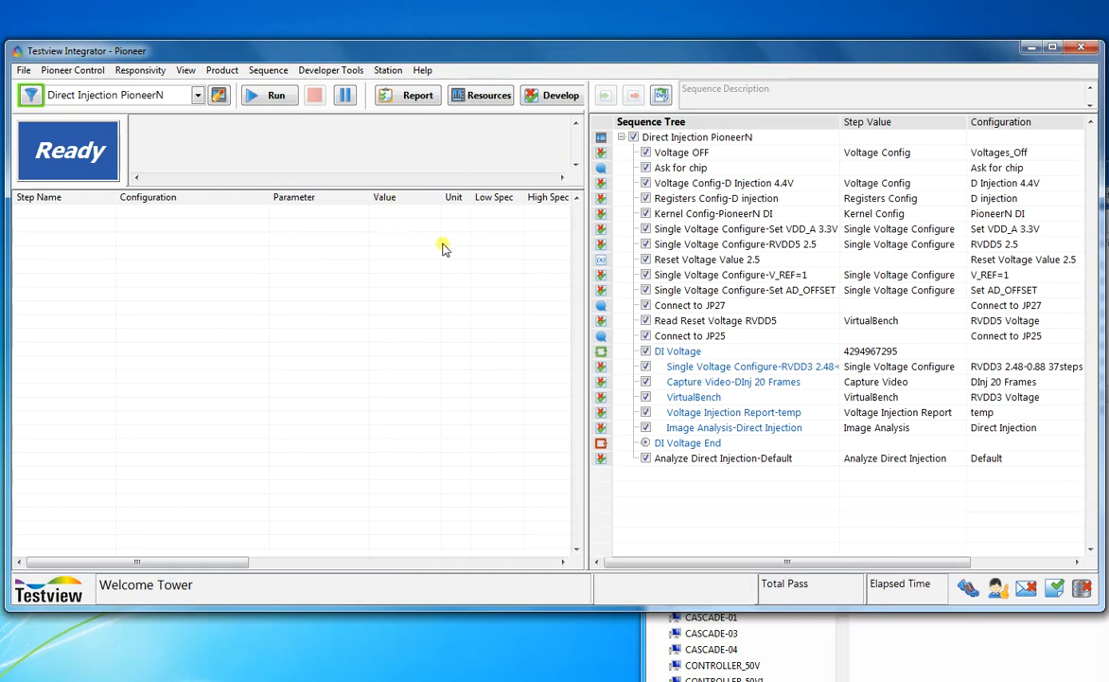
Load the Dark Current_CALIB_PioneerN42 sequence to view its steps, and switch back to Direct Injection PioneerN
left_click(197, 97)
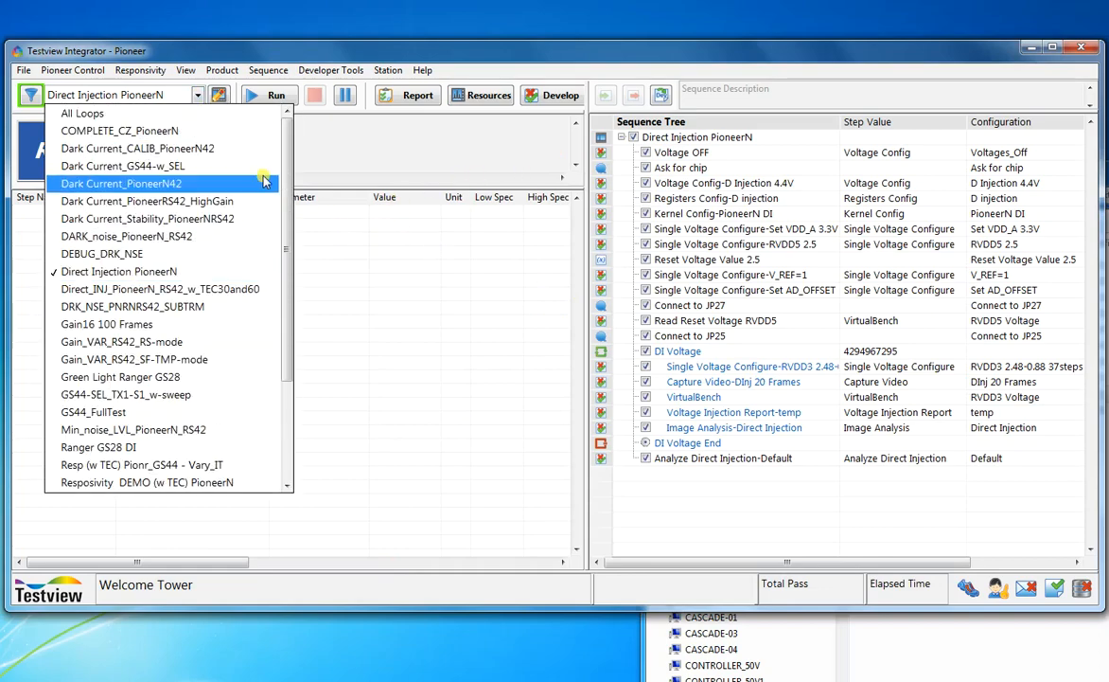
mouse_move(284, 171)
left_mouse_down()
mouse_move(289, 254)
mouse_move(301, 174)
left_mouse_up()
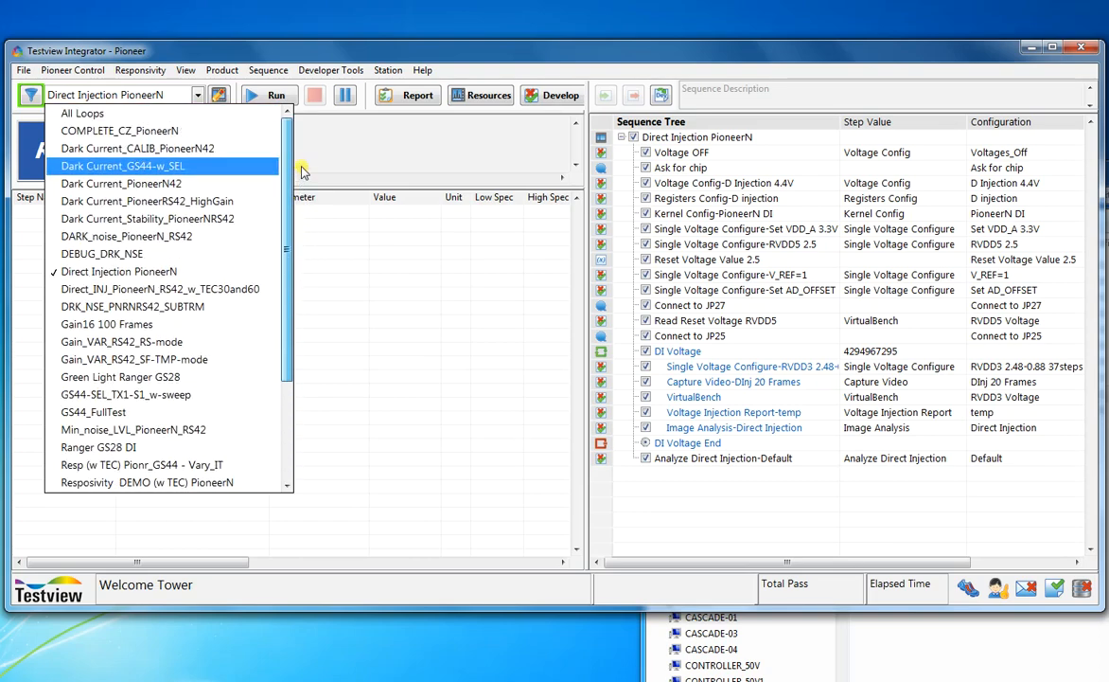
left_click(94, 149)
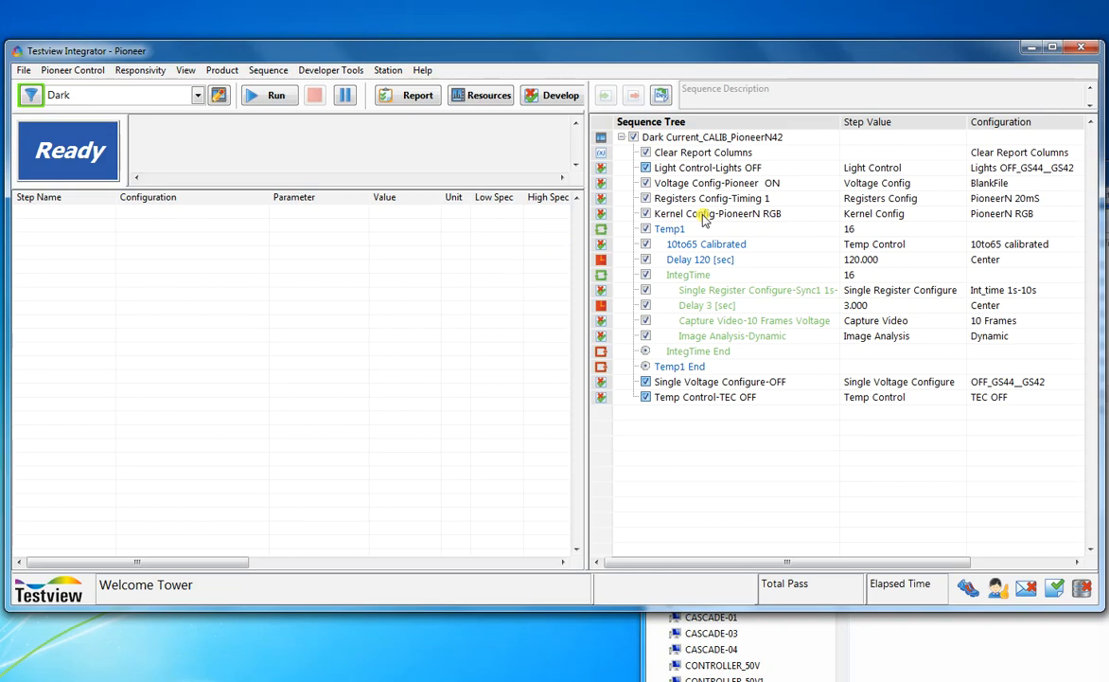
left_click(181, 95)
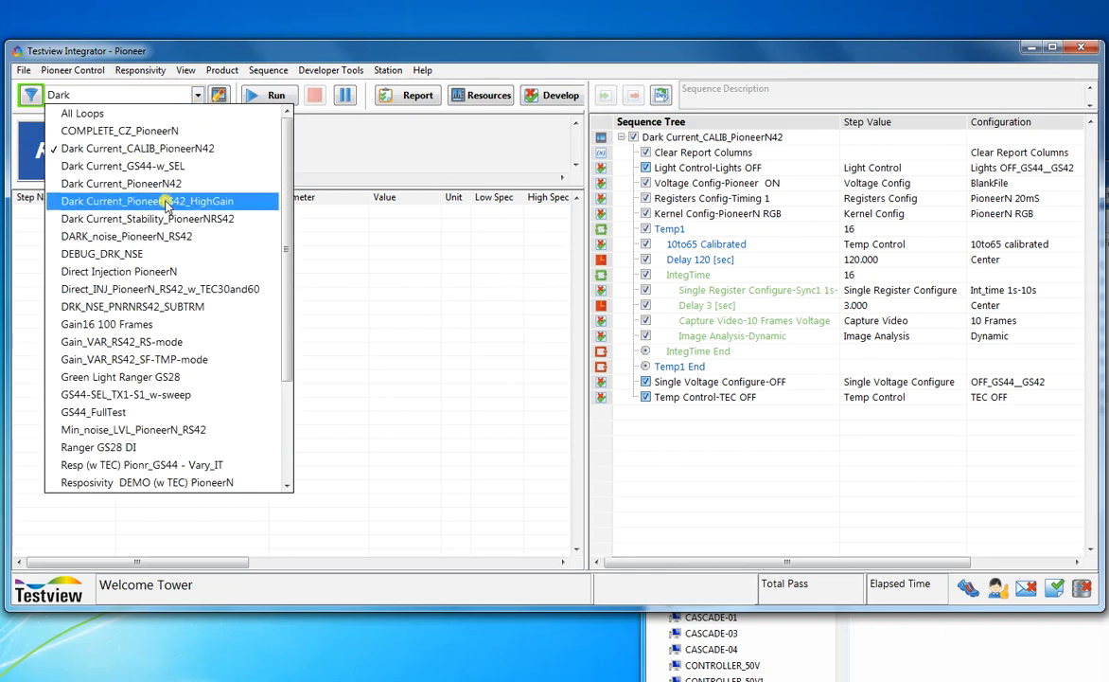
left_click(133, 270)
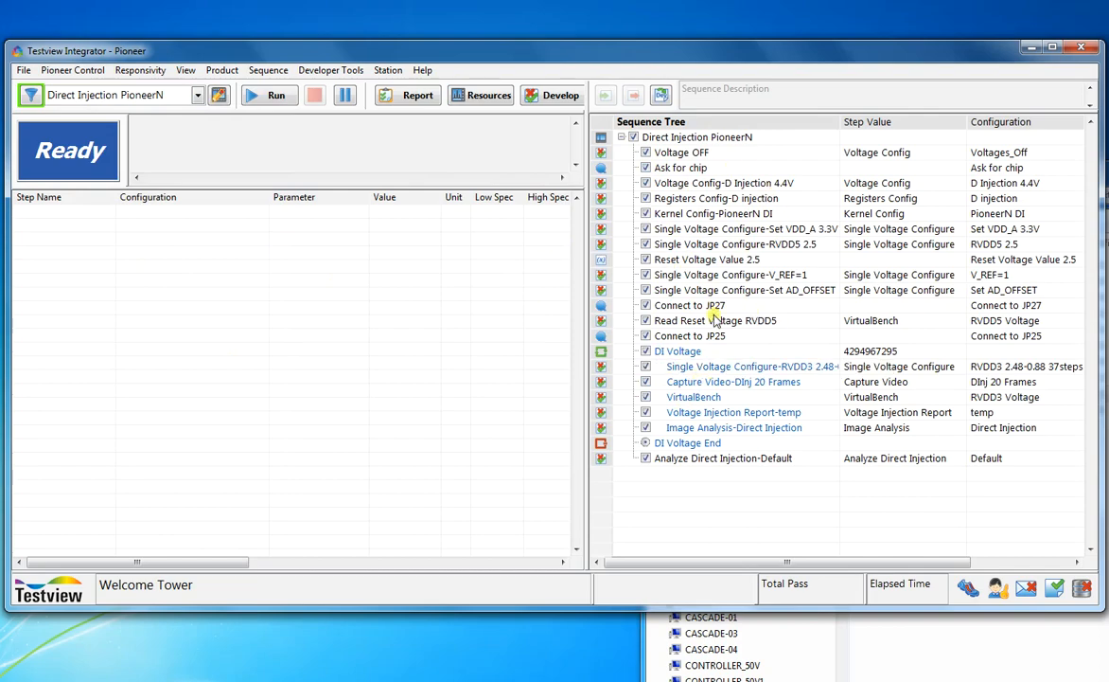
View the Direct Injection PioneerN sequence in the Sequence Editor, and close the editor without fixing the listed errors
left_click(220, 99)
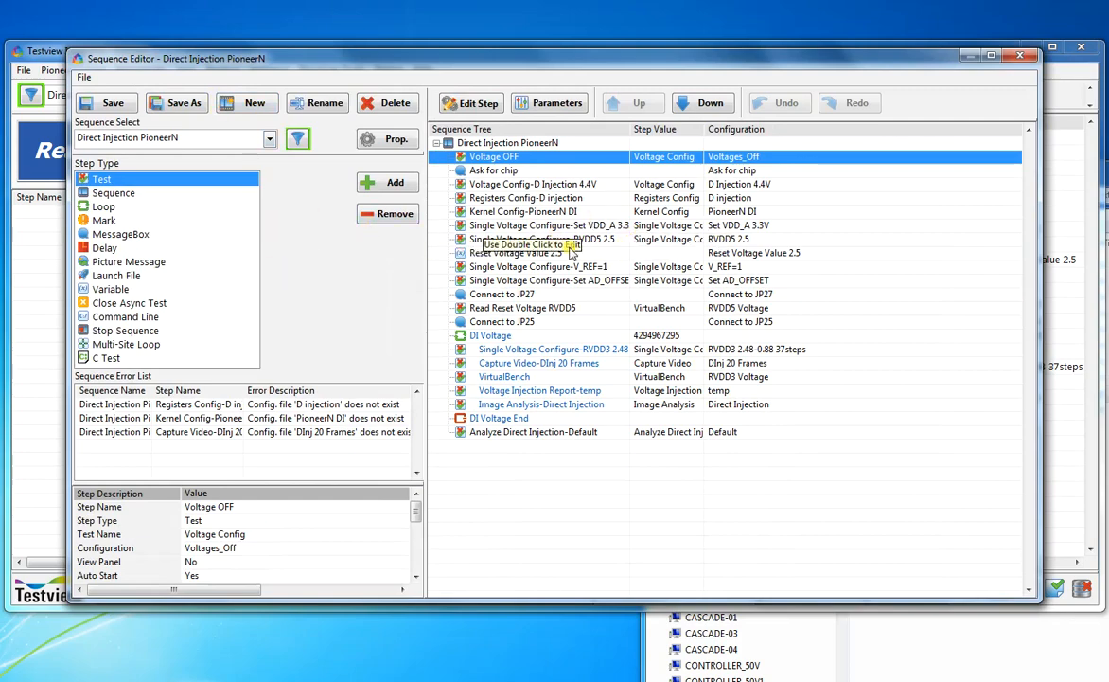
left_click(1019, 55)
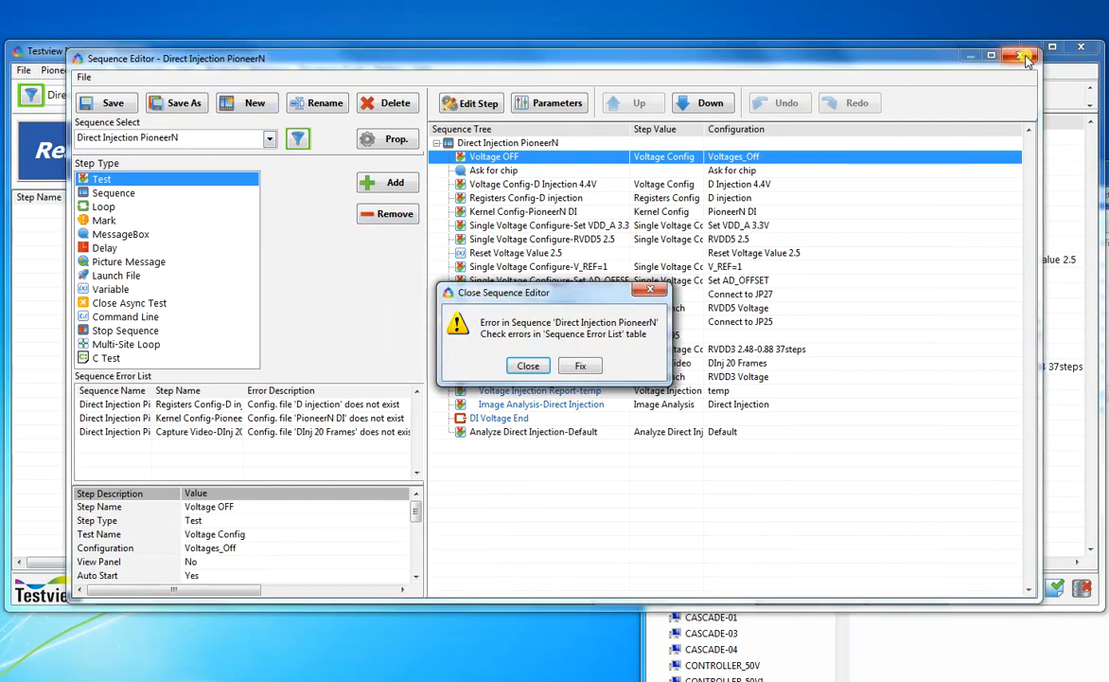
left_click(521, 365)
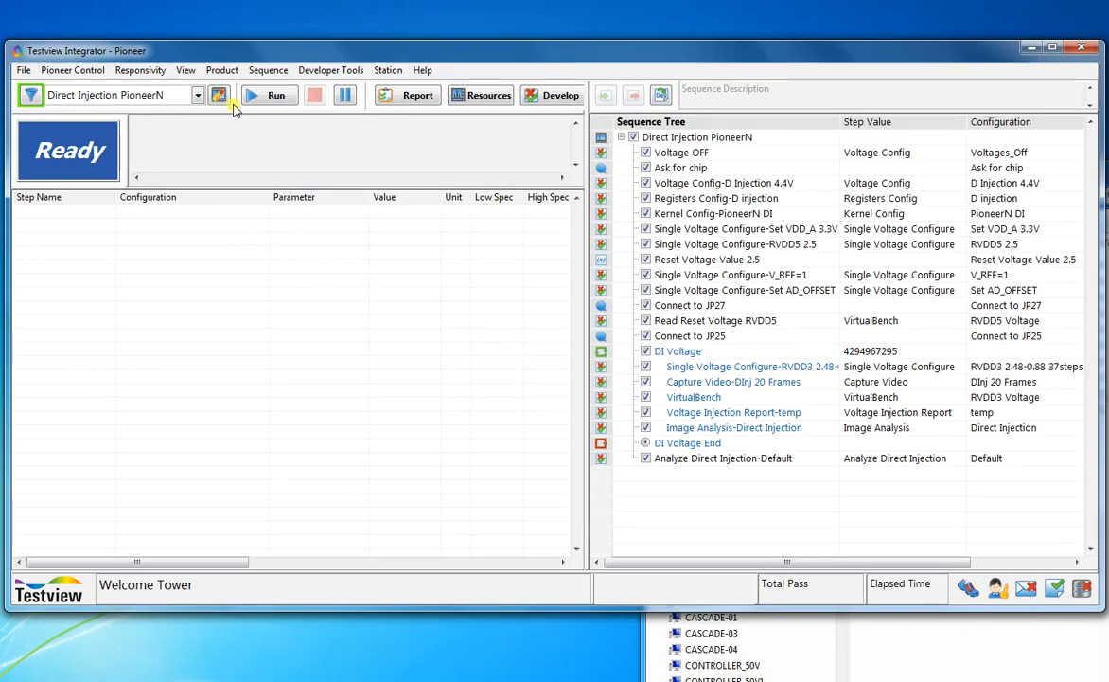
Load the Direct_INJ_PioneerN_RS42_w_TEC30and60 sequence, start a run, and set the unit's array type to RS42
left_click(197, 95)
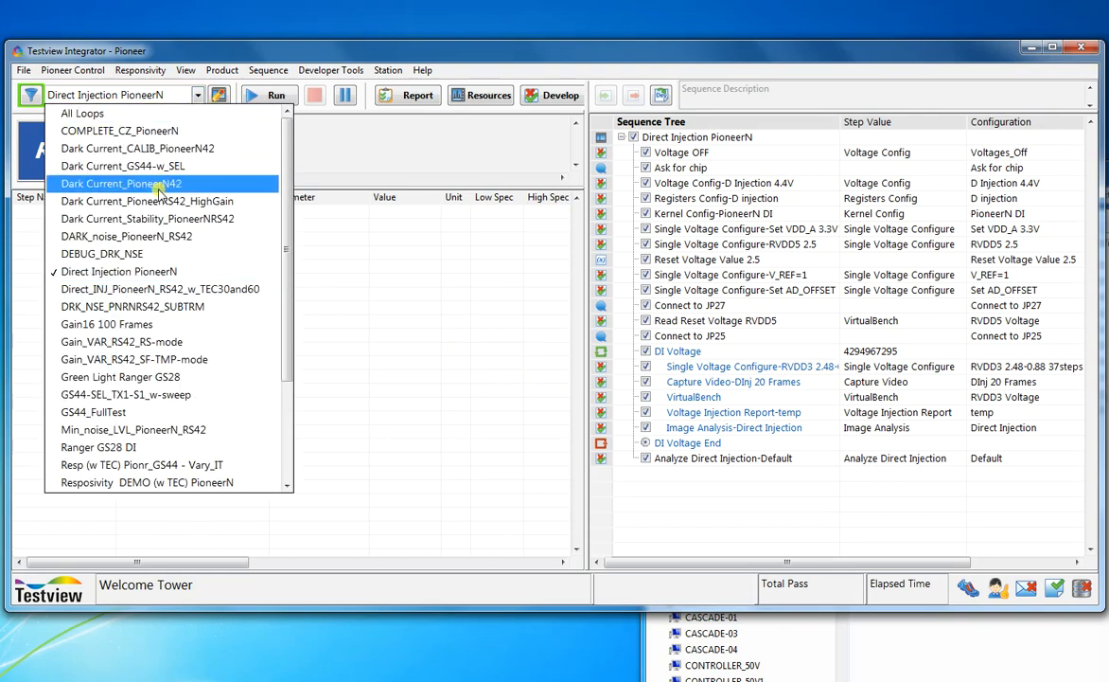
left_click(135, 289)
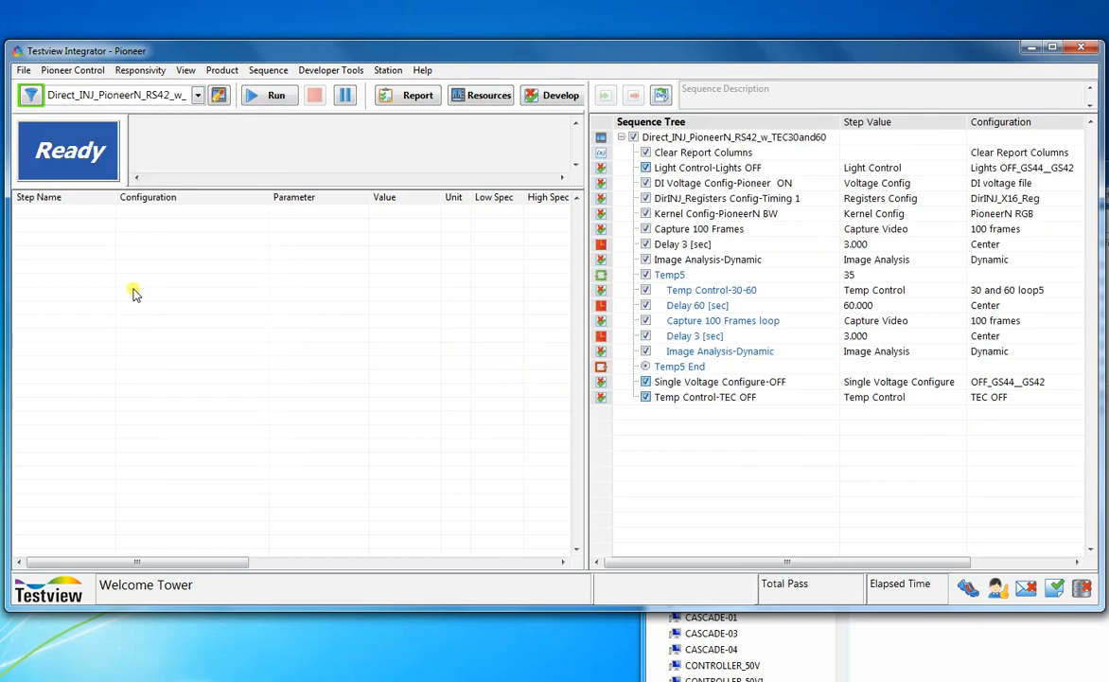
left_click(276, 97)
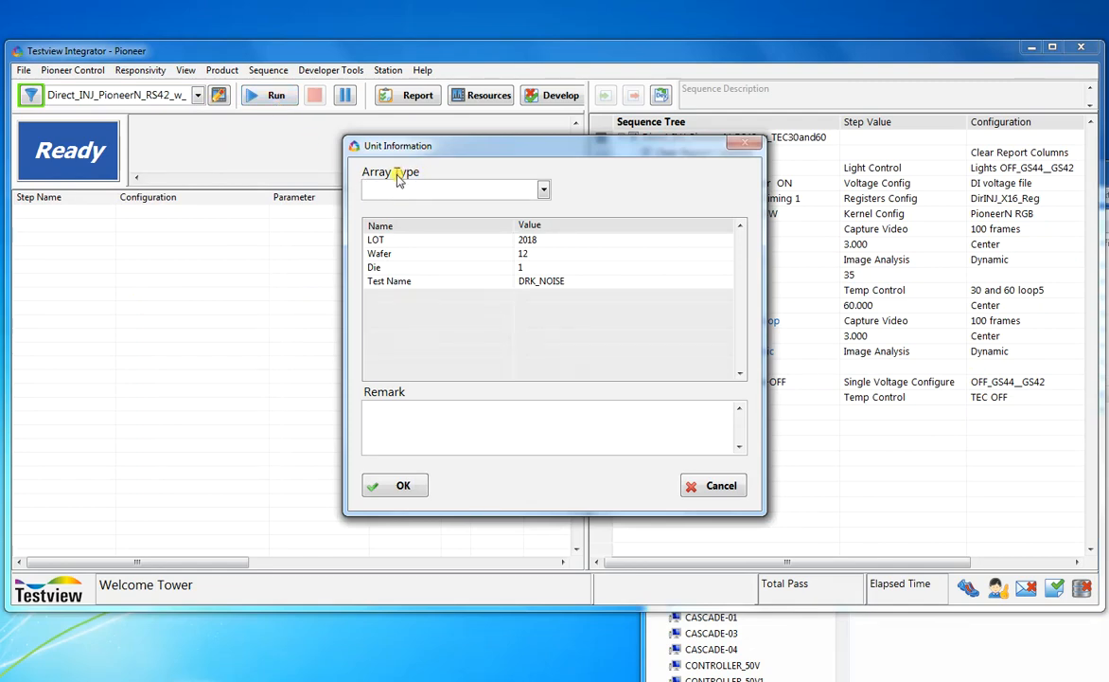
left_click(543, 189)
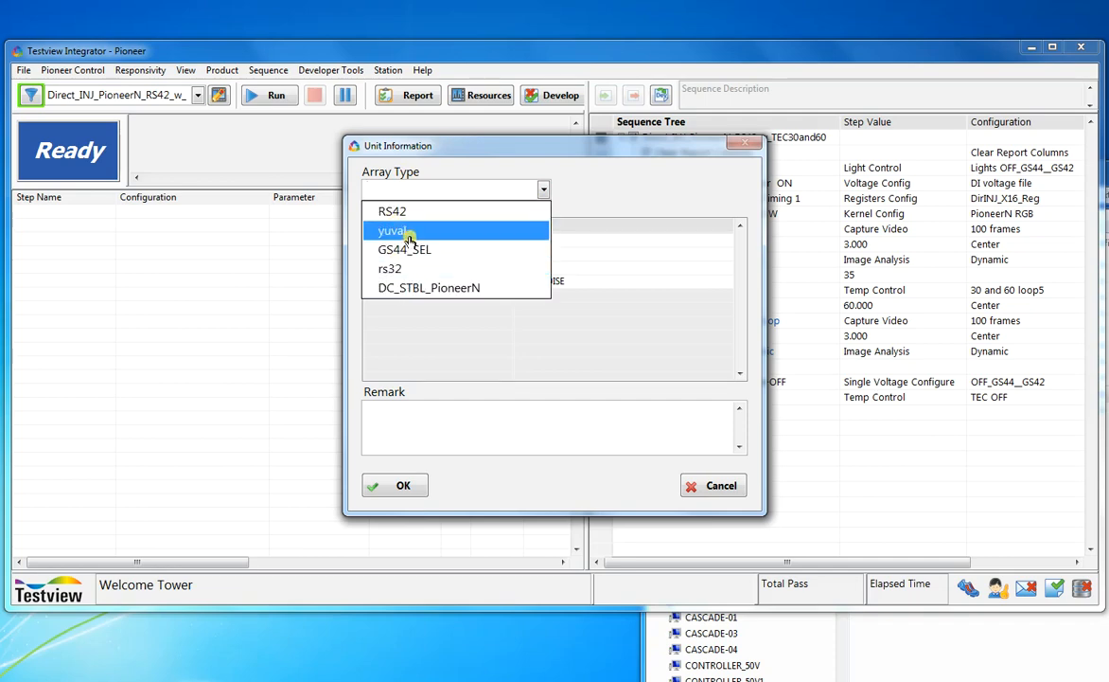
left_click(396, 210)
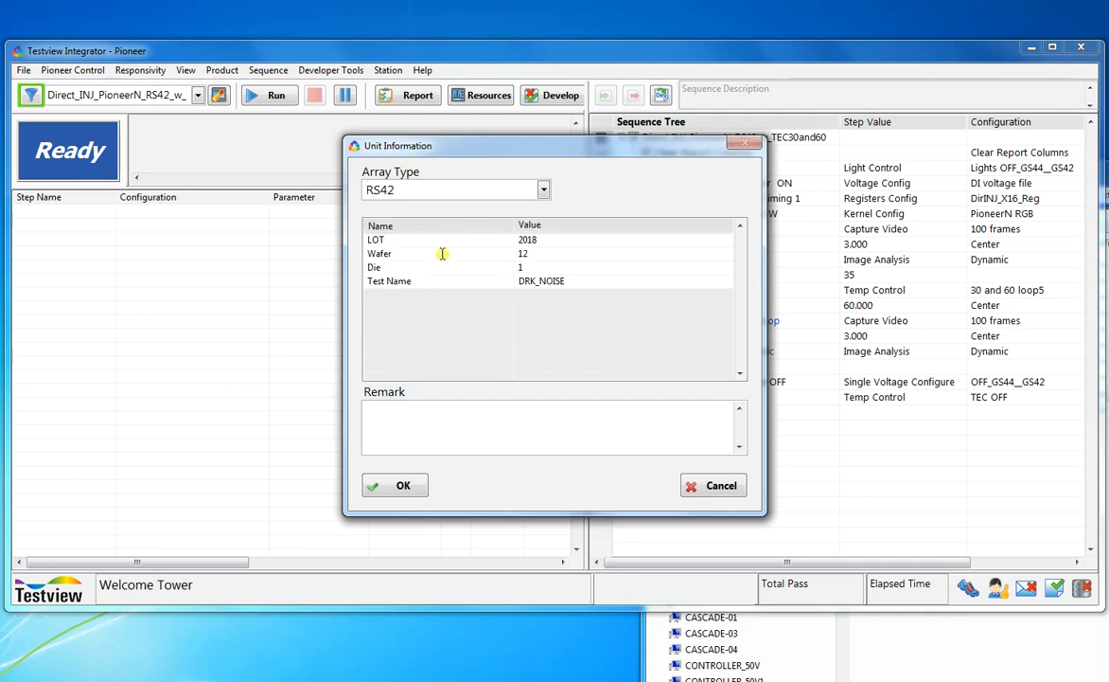
Review the selectable LOT, Wafer, Die and Test Name values in the unit information, and cancel the run
left_click(572, 254)
left_click(711, 240)
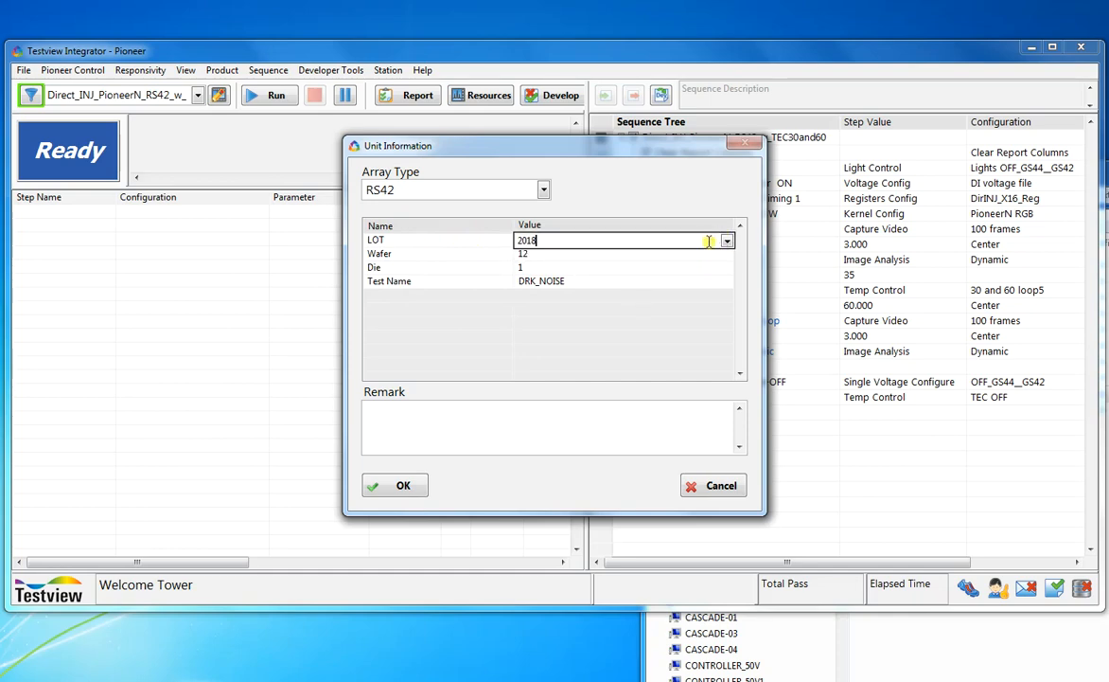
left_click(446, 269)
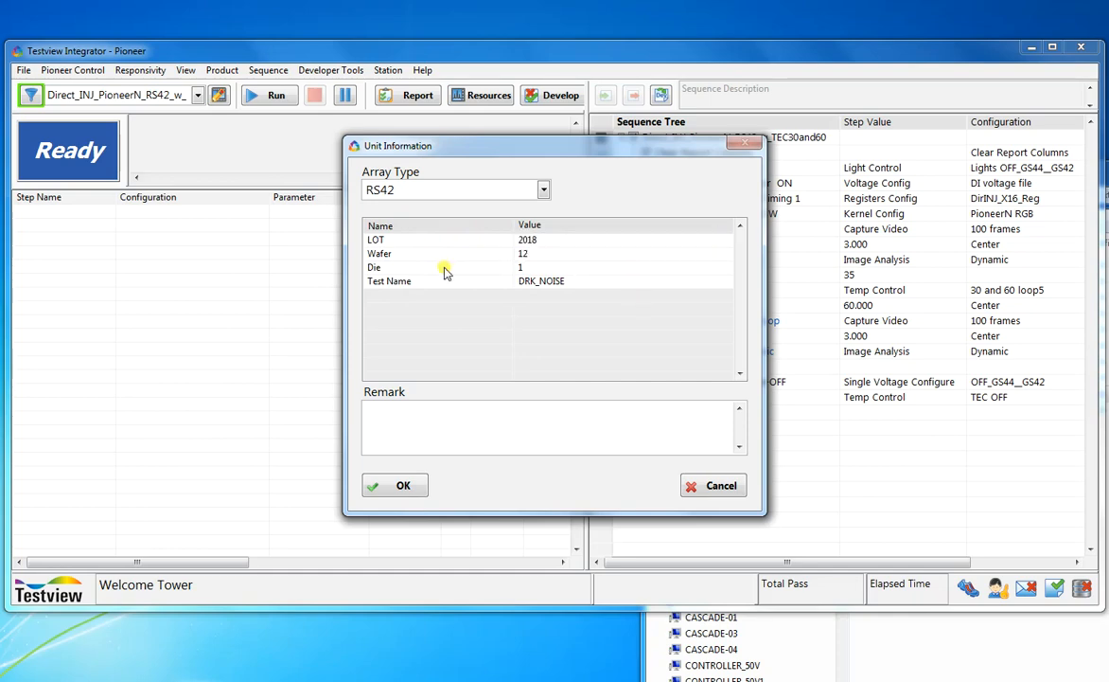
left_click(548, 282)
left_click(726, 281)
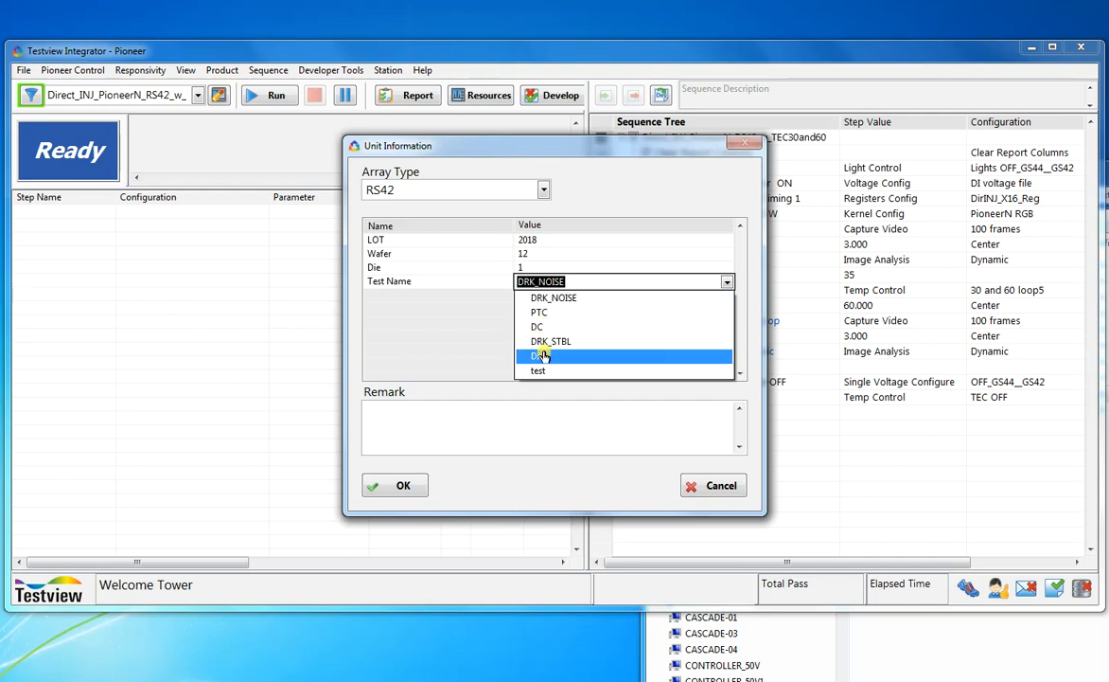
left_click(545, 239)
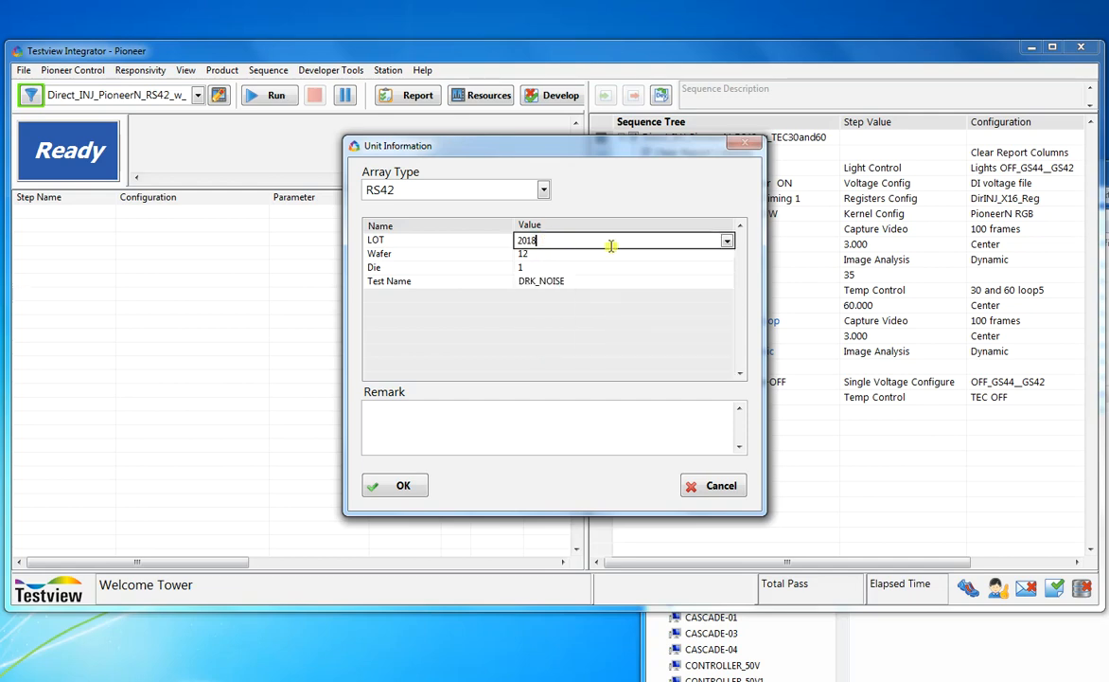
left_click(726, 241)
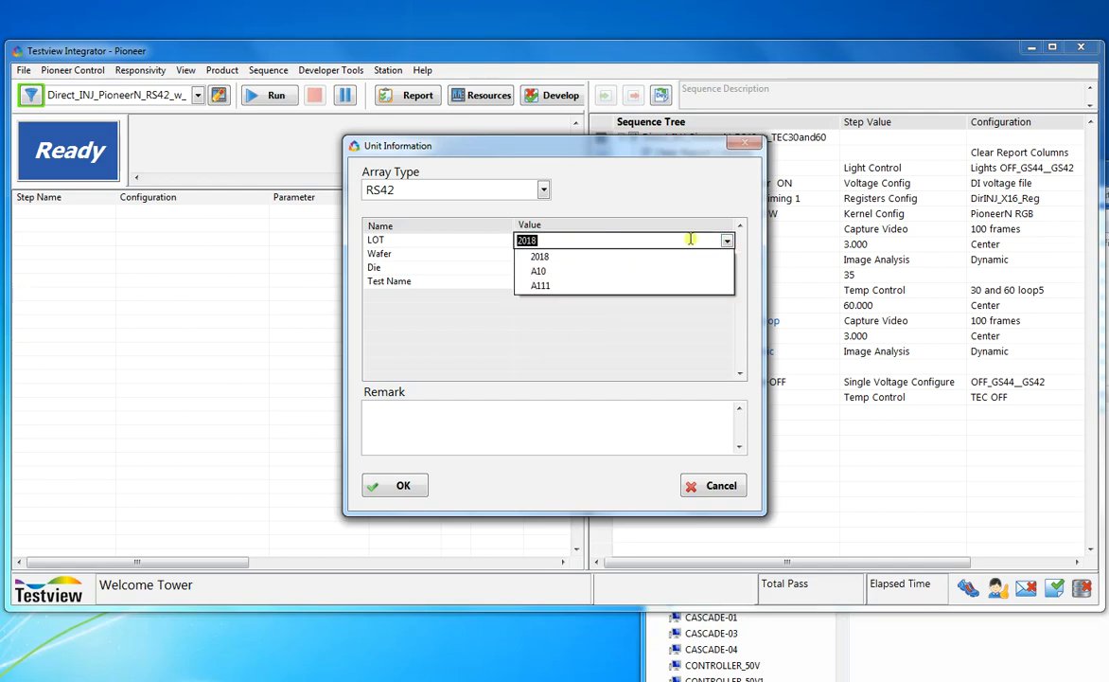
left_click(724, 240)
left_click(596, 255)
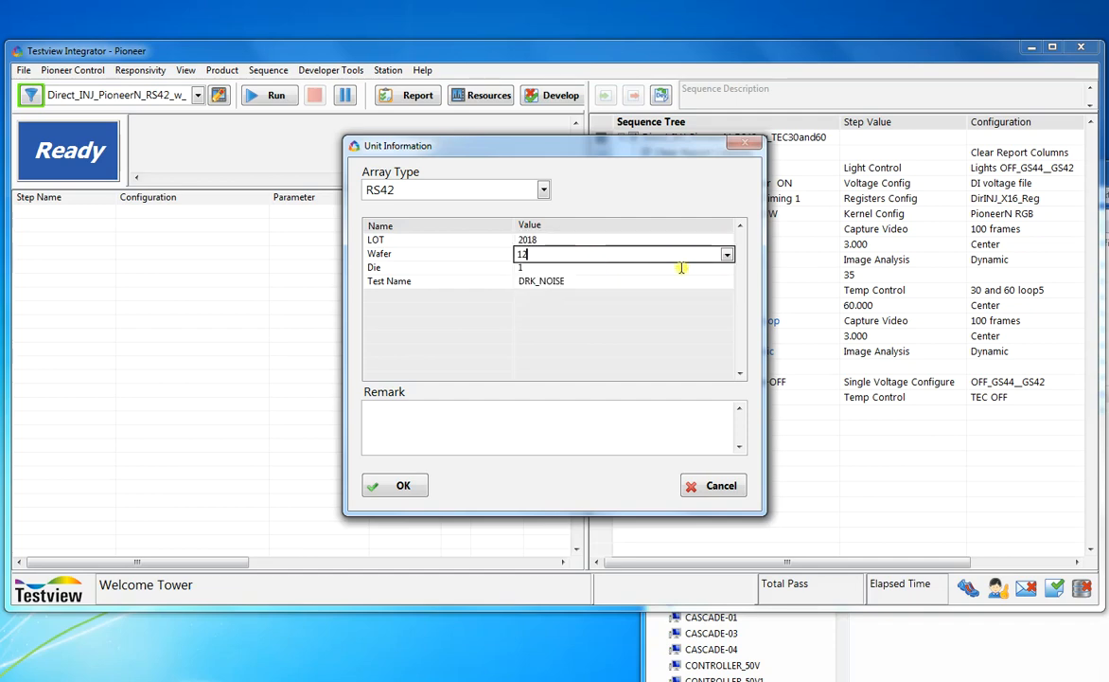
left_click(634, 268)
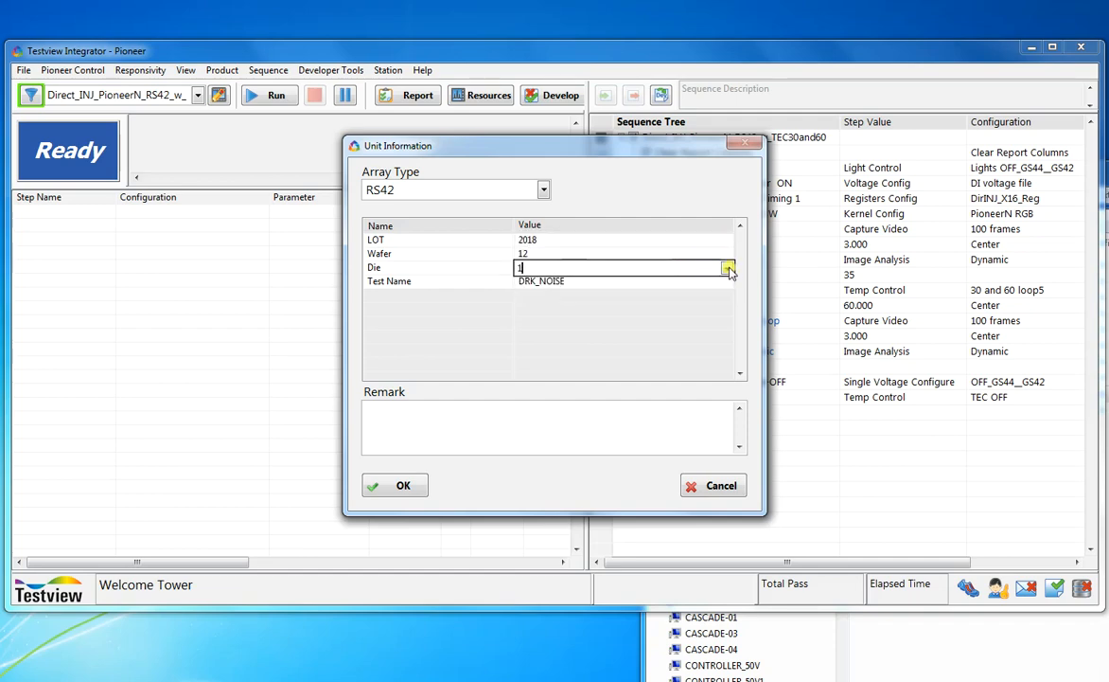
left_click(719, 484)
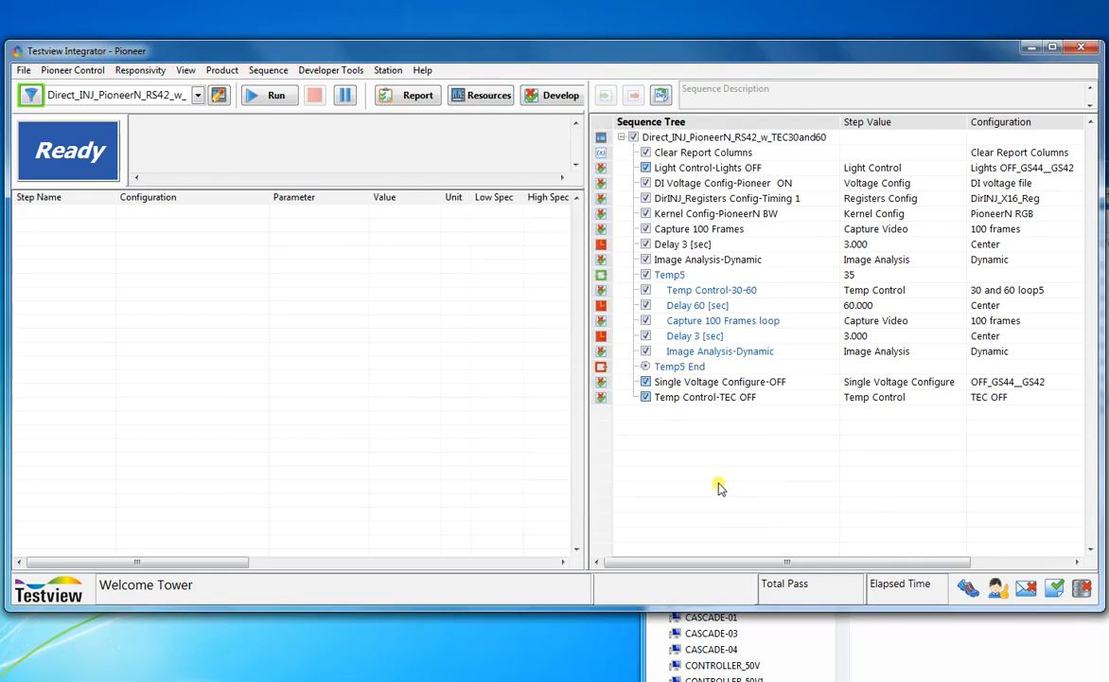
Examine the default LOT and Wafer values in the Product Editor's run data, and close the editor without saving
left_click(220, 73)
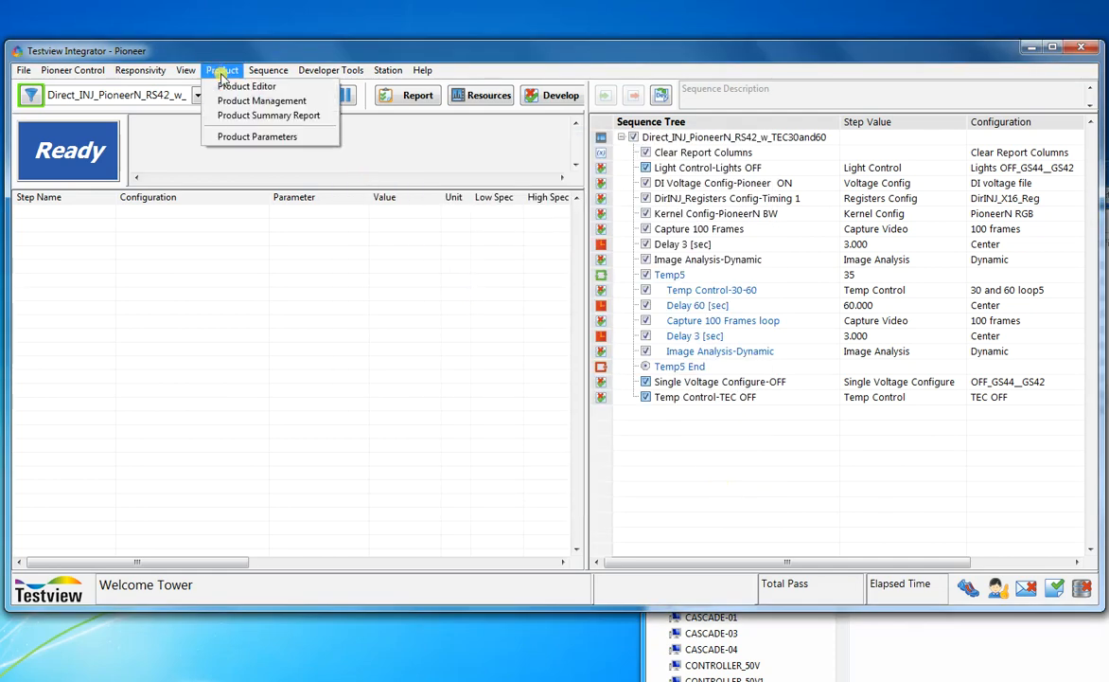
left_click(244, 86)
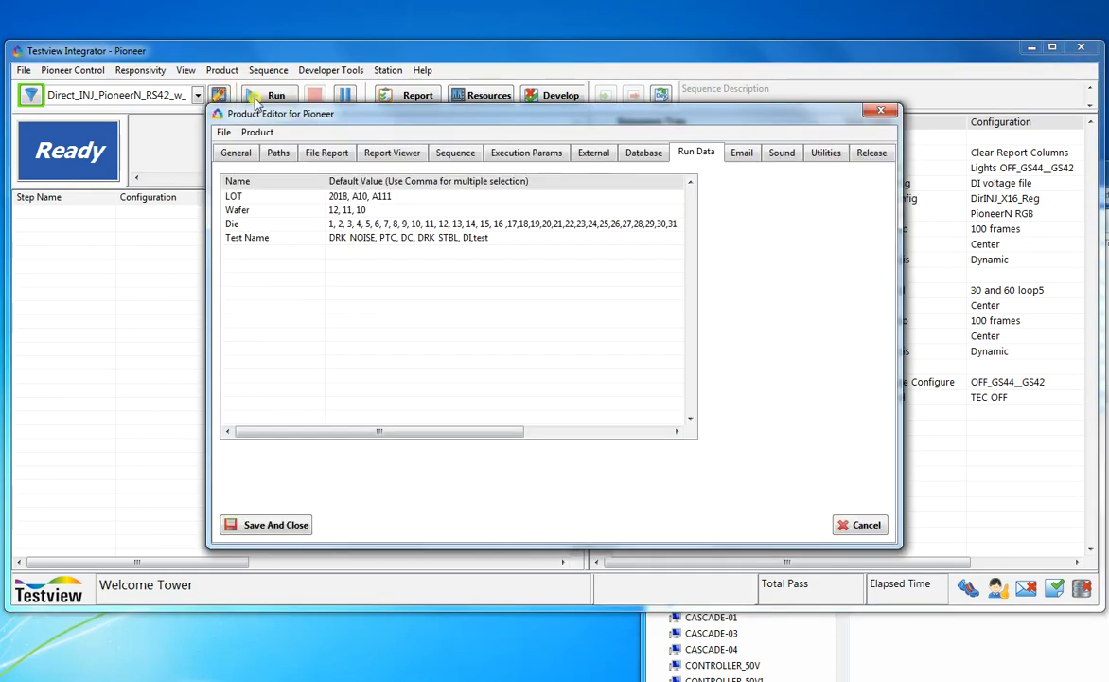
left_click(360, 196)
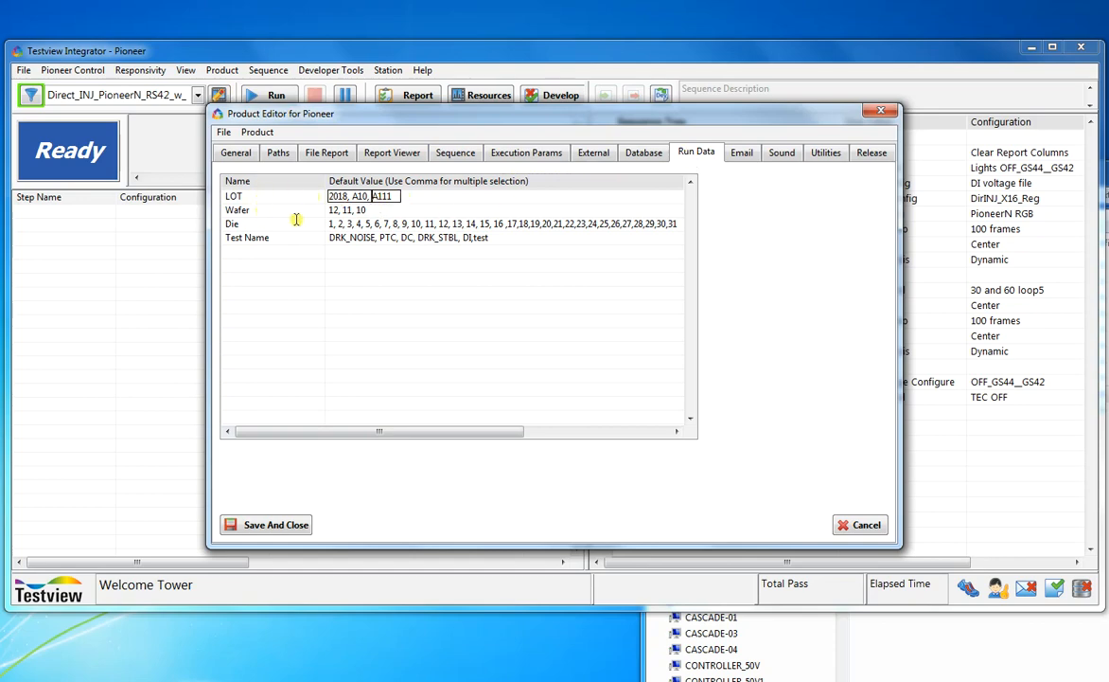
left_click(366, 209)
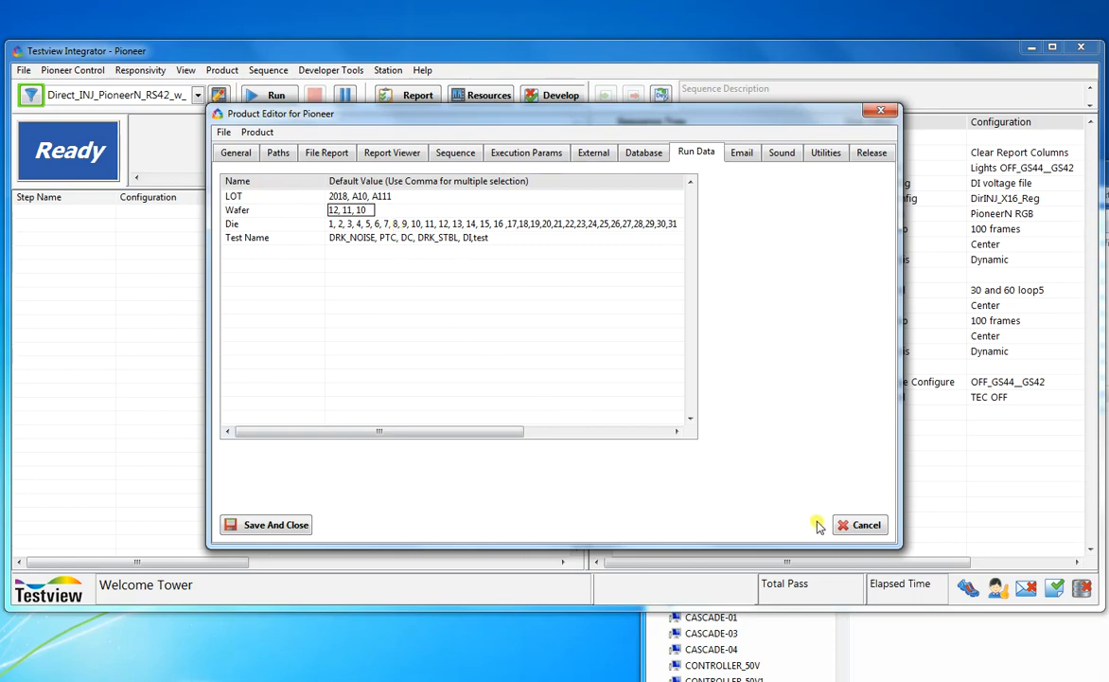
left_click(862, 526)
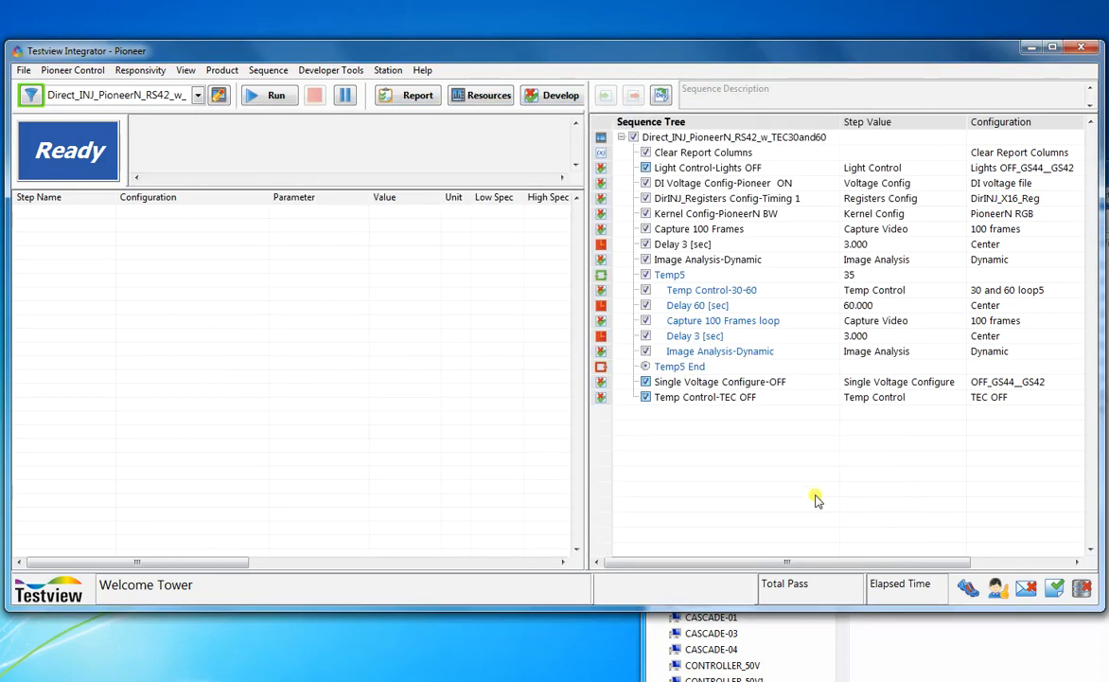
Load the Gain_VAR_RS42_RS-mode sequence and run it with the unit's Test Name set to PTC
left_click(197, 95)
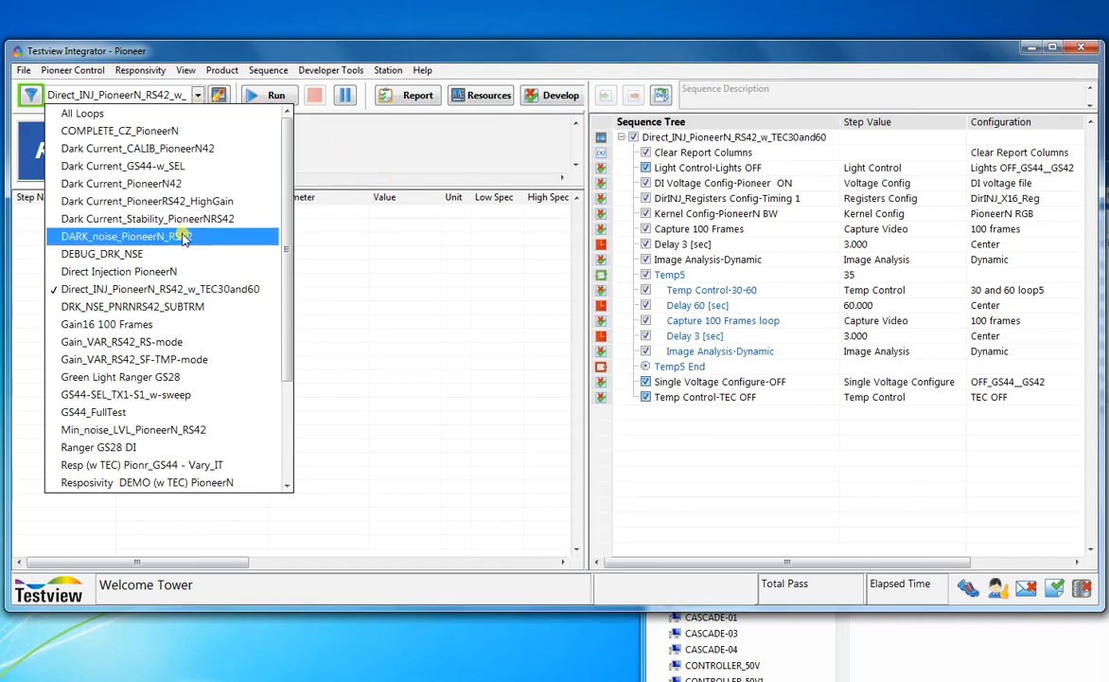
left_click(132, 344)
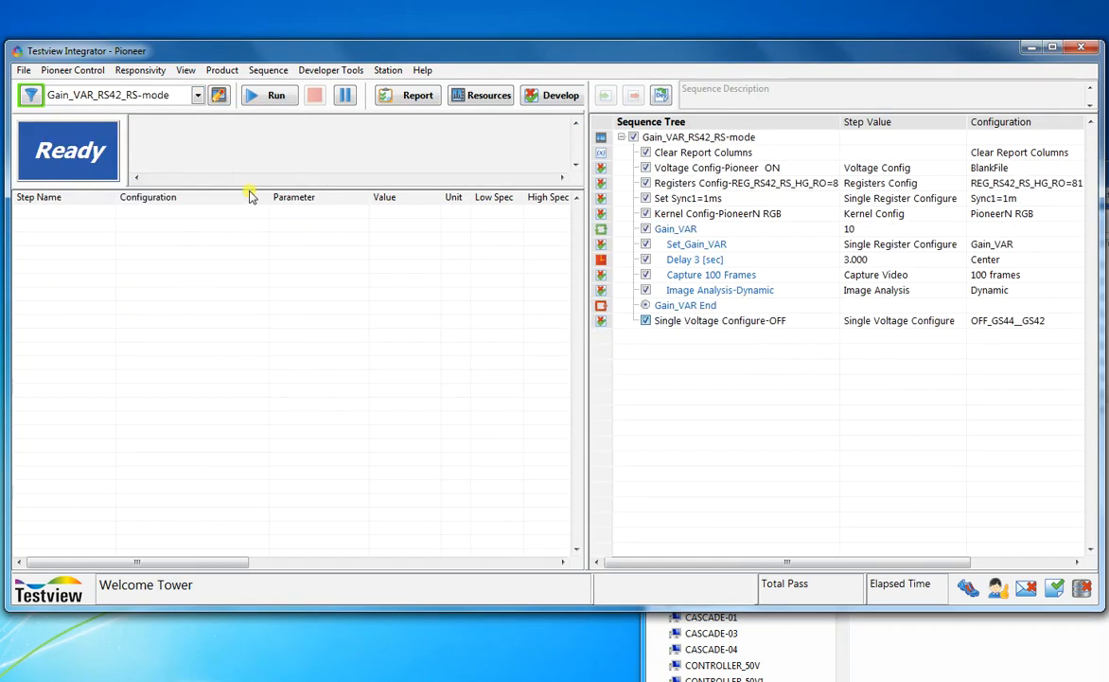
left_click(276, 96)
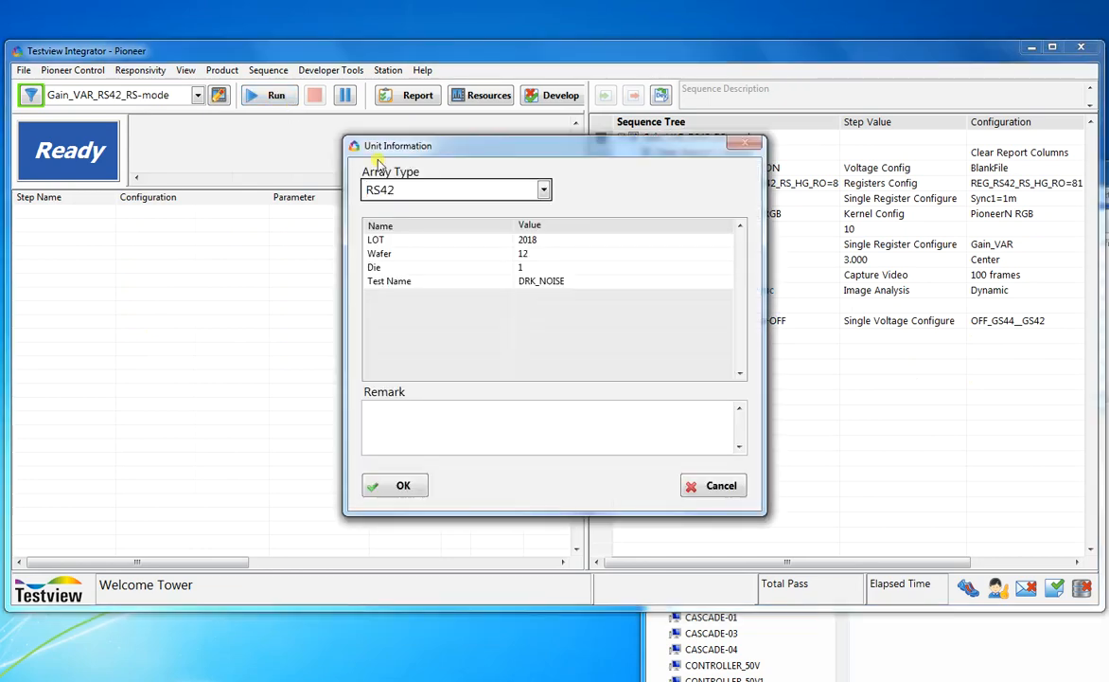
left_click(591, 283)
left_click(726, 283)
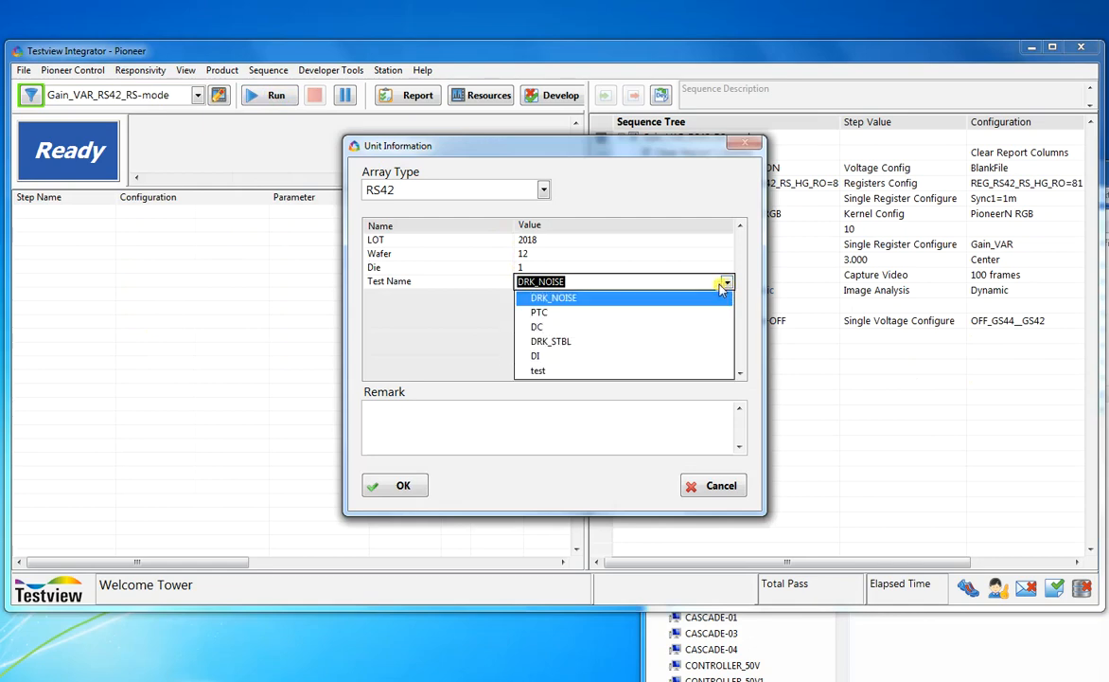
left_click(592, 312)
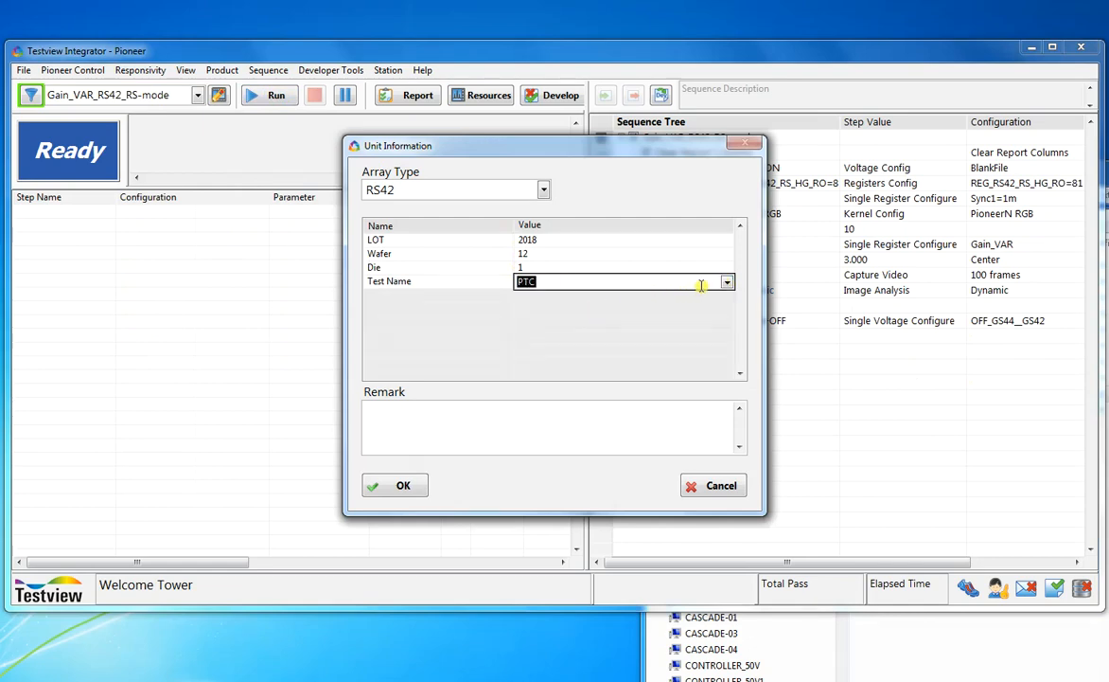
left_click(393, 485)
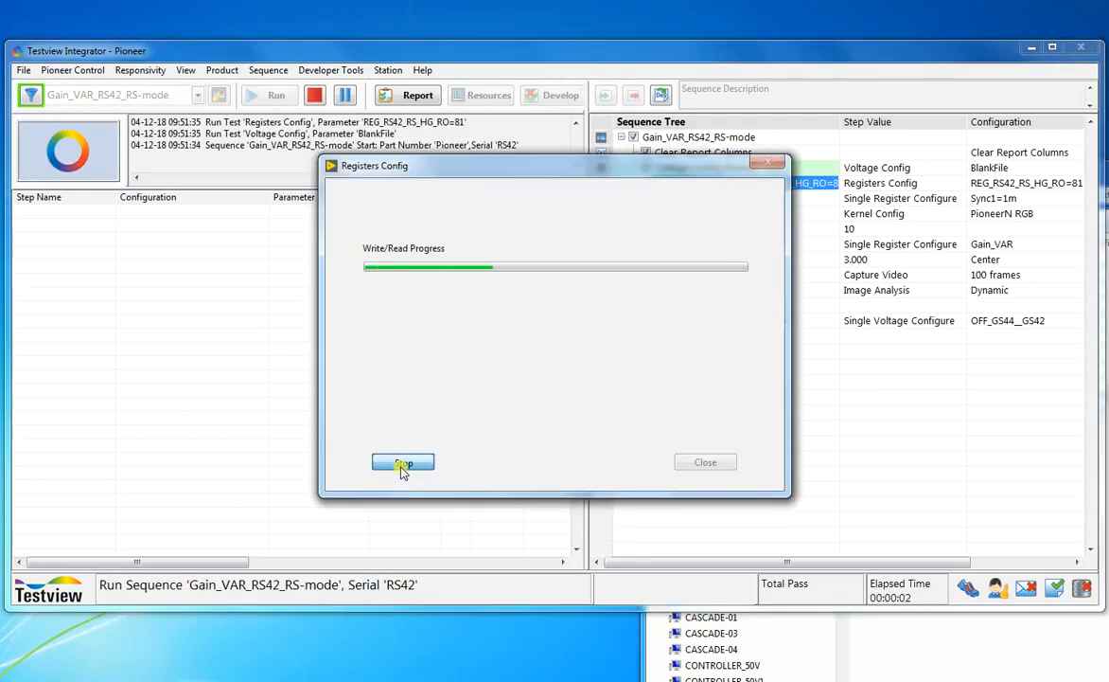
Move the register progress windows aside during the run, and stop the sequence during its 100-frame capture
left_click_drag(637, 170, 441, 222)
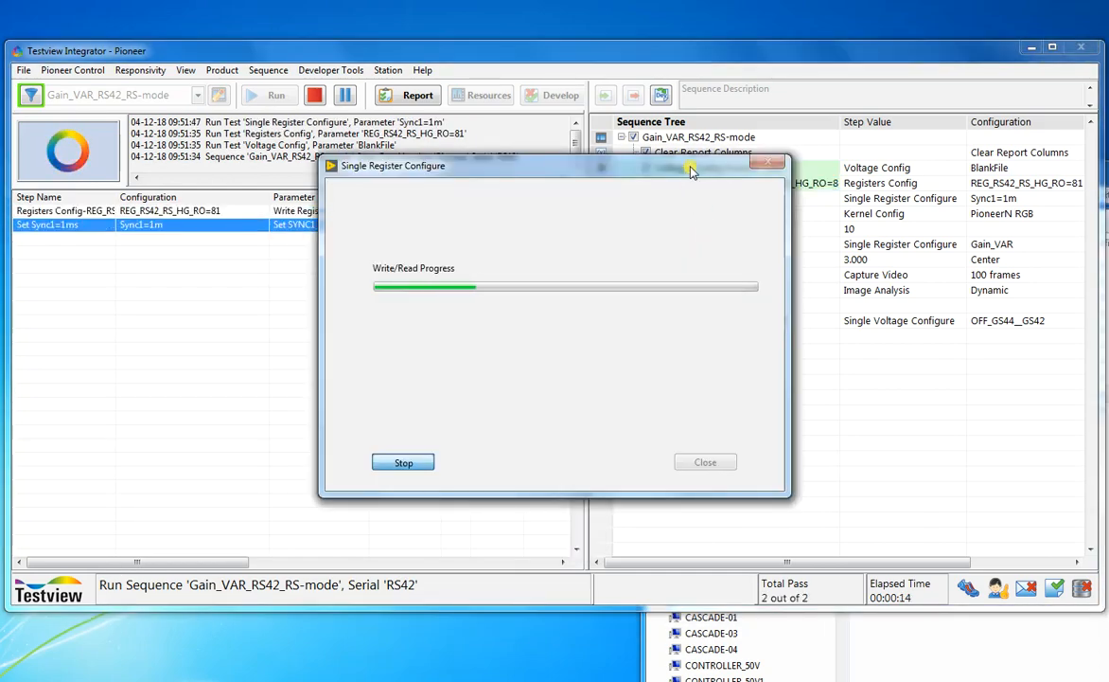
left_click_drag(691, 169, 510, 219)
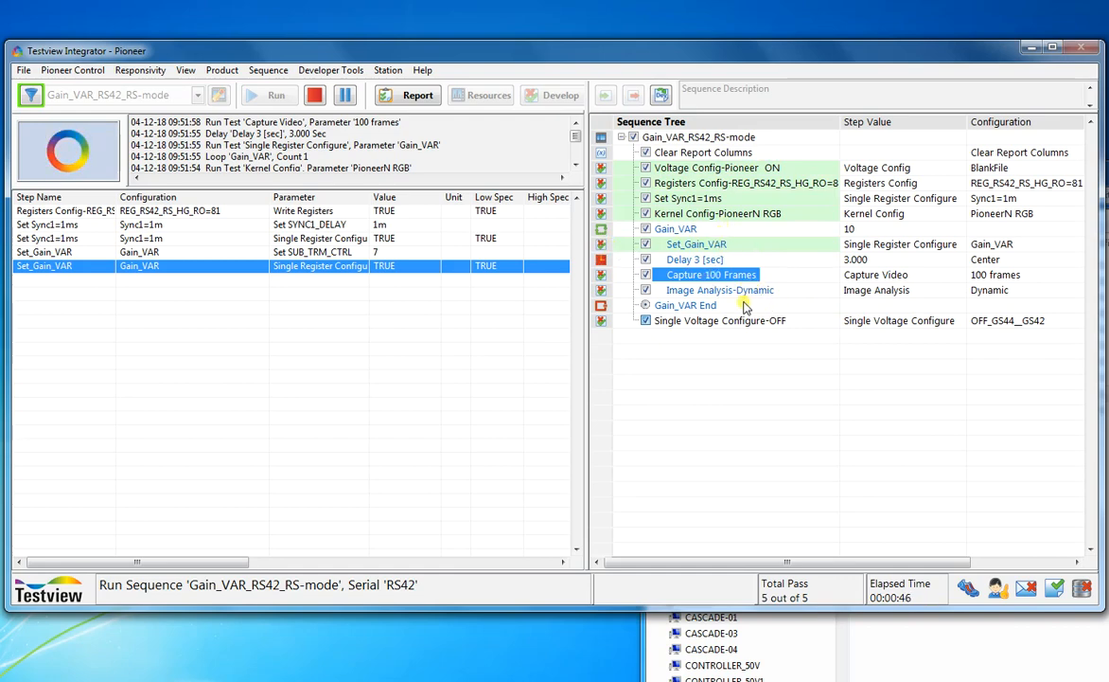
left_click(315, 98)
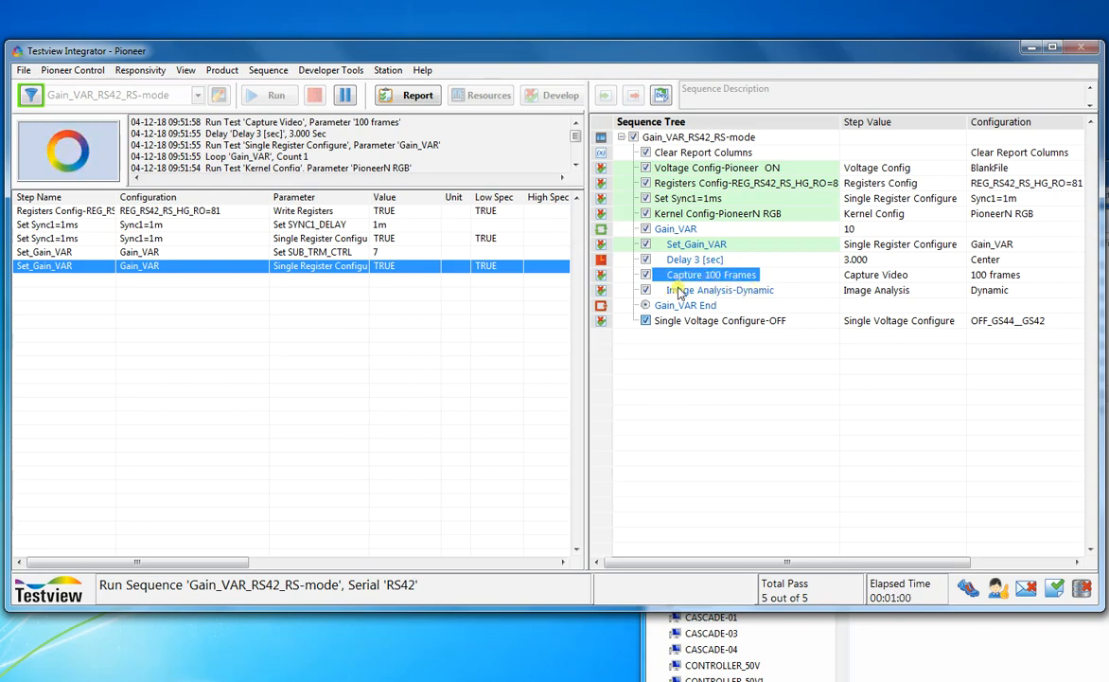
Switch to Tower Sensor Control, move its window slightly higher, and watch the sensor image and histogram during the capture
mouse_move(219, 681)
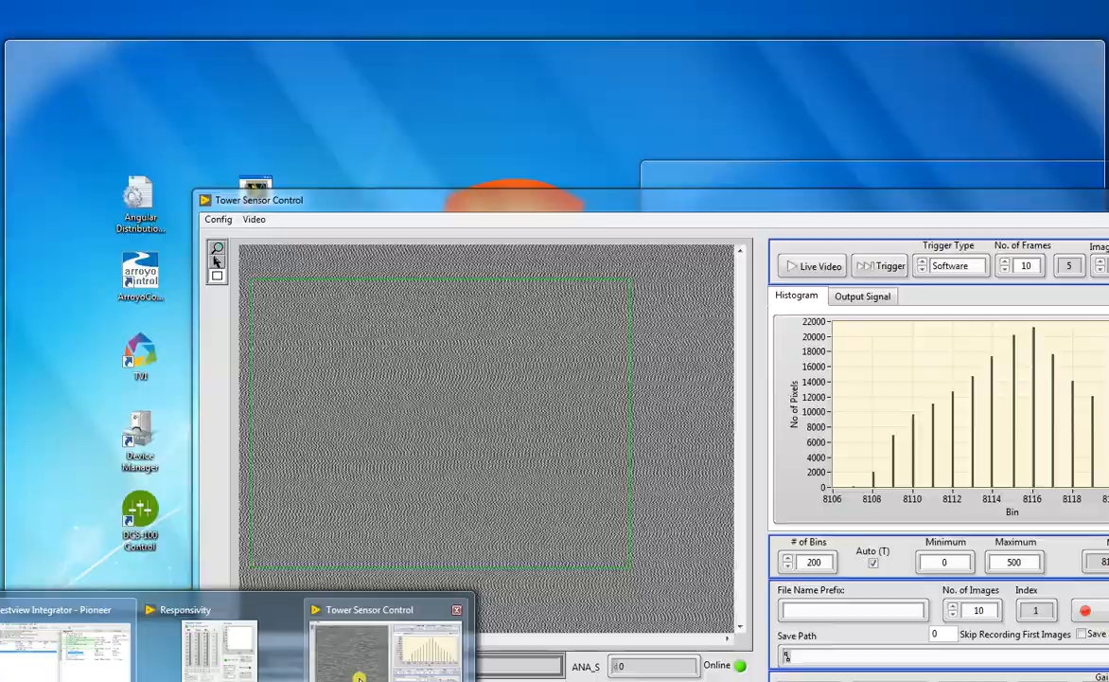
left_click(373, 651)
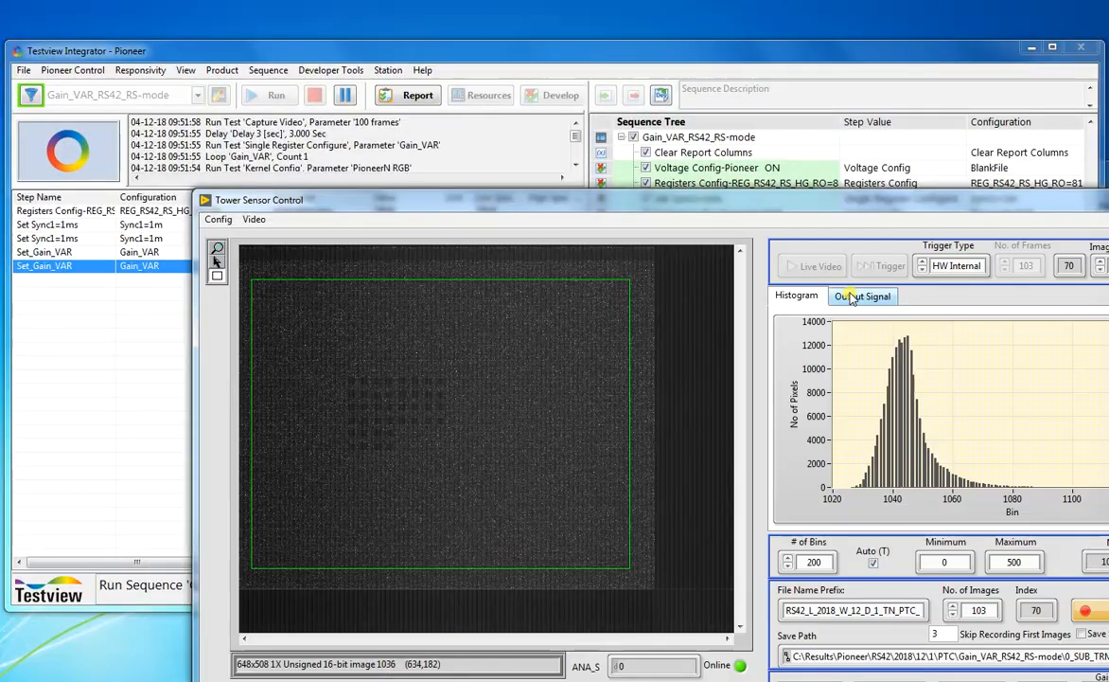
left_click_drag(838, 201, 841, 176)
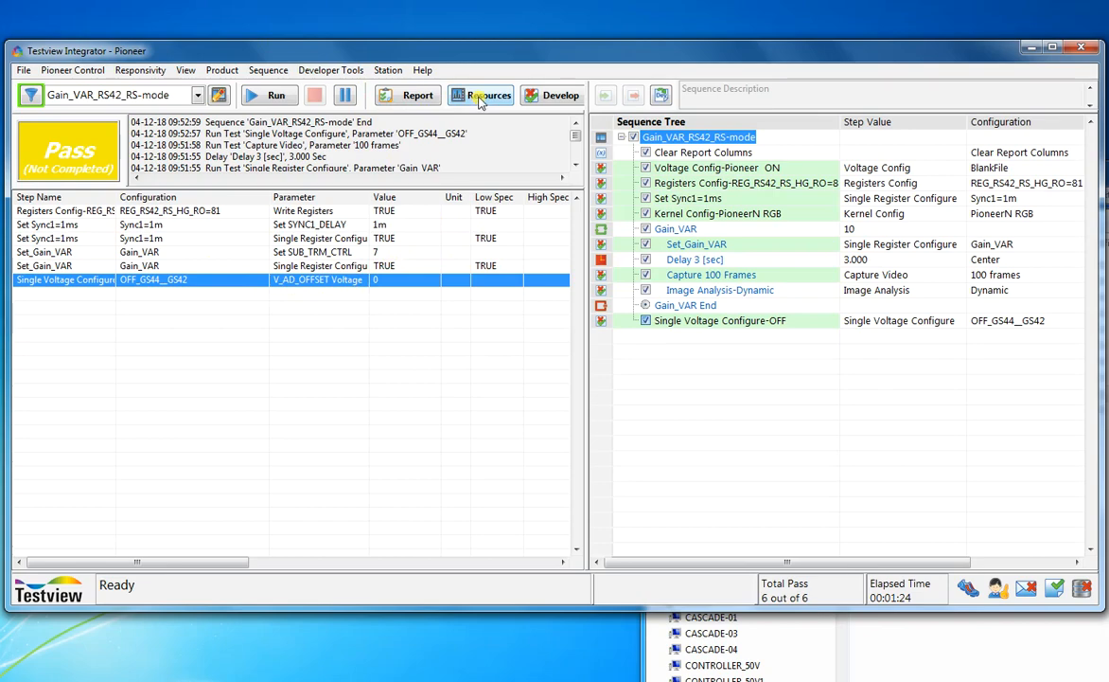
left_click(211, 73)
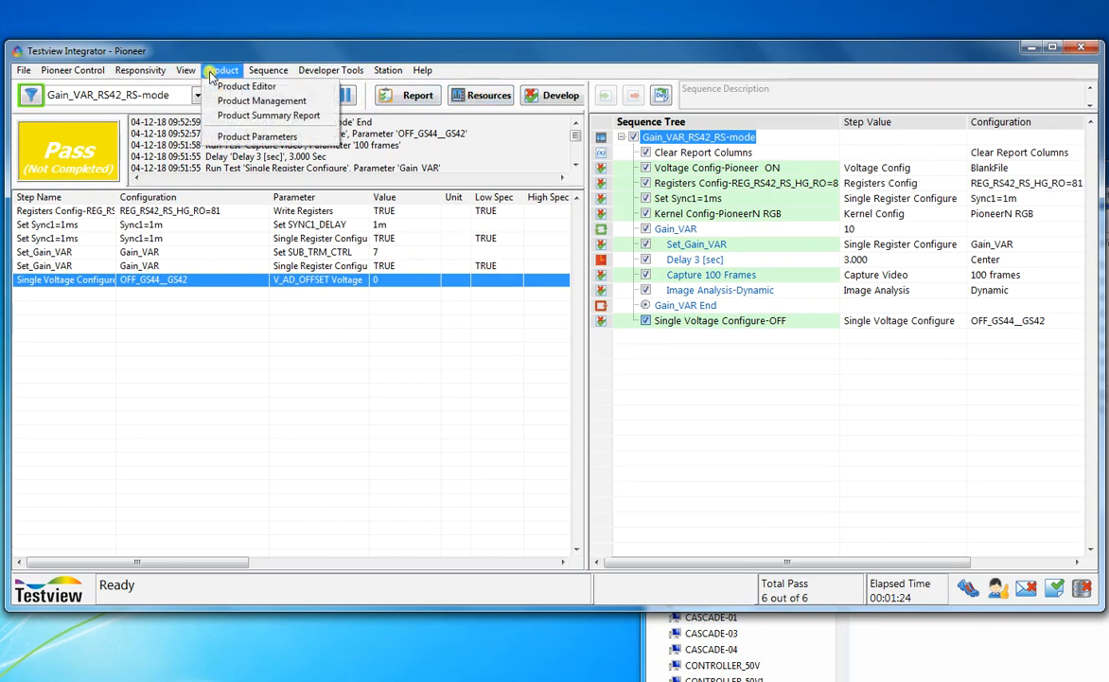
left_click(164, 42)
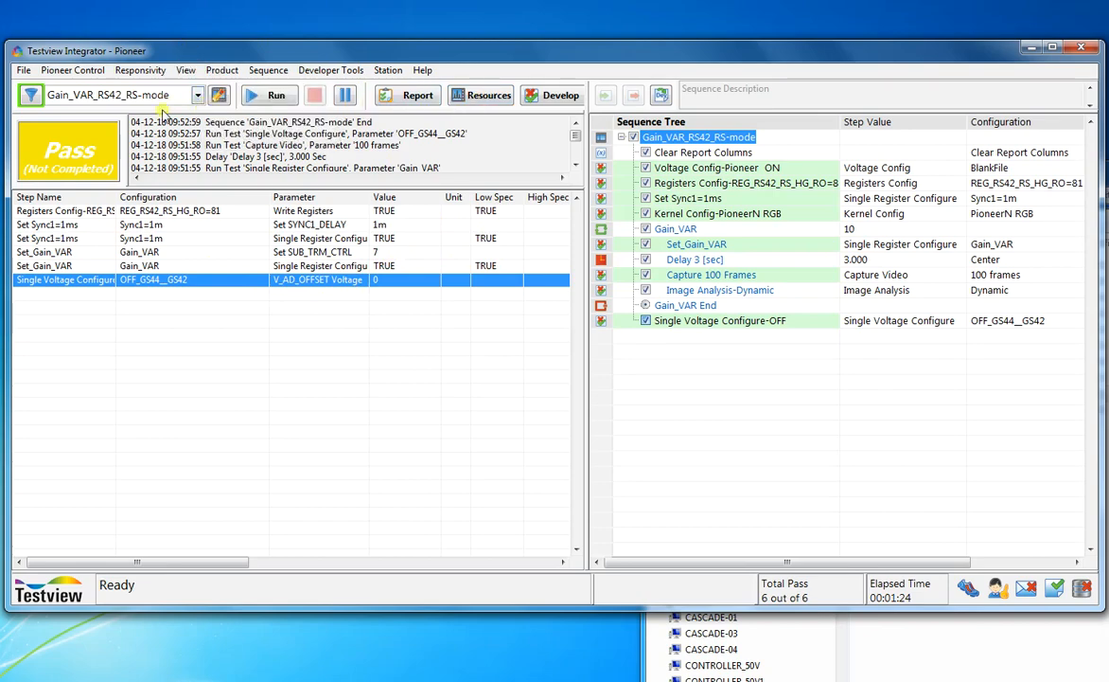